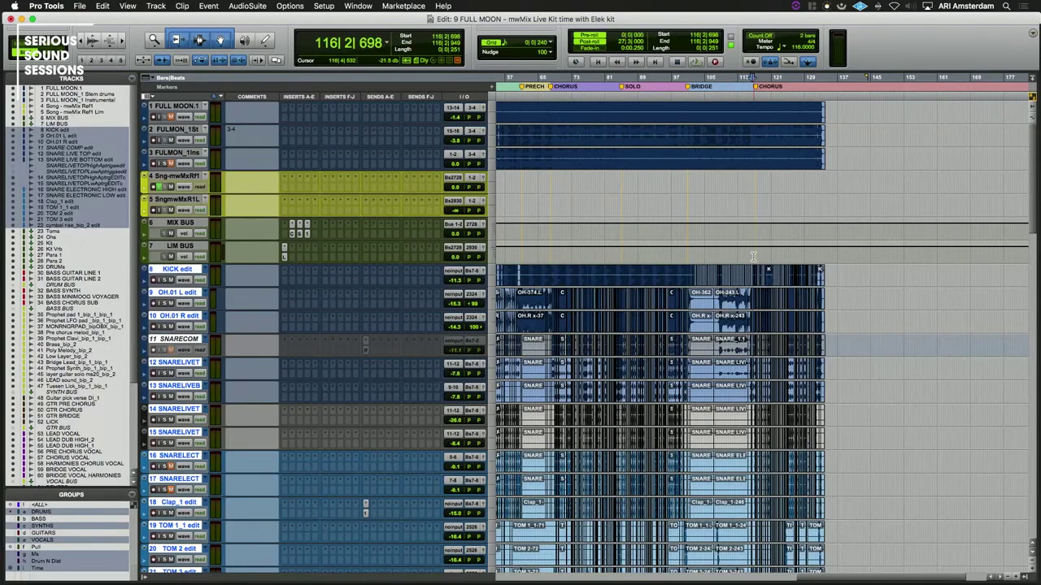
Play the final chorus from about bar 116 while looking over the drum, bass and synth tracks
{"action": "left_click", "coordinate": [753, 257]}
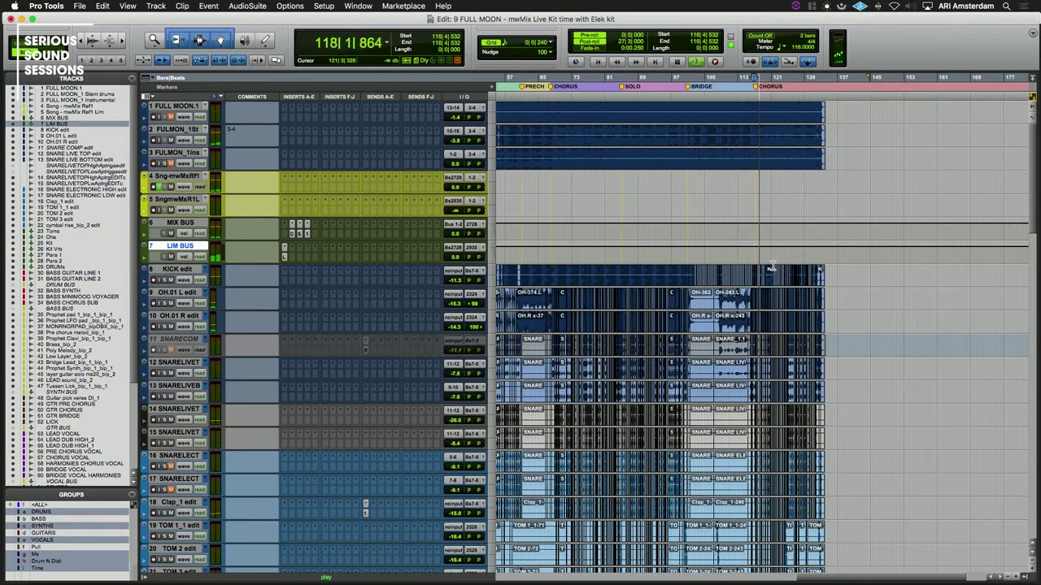
{"action": "scroll", "coordinate": [810, 280], "scroll_direction": "down", "scroll_amount": 4}
{"action": "scroll", "coordinate": [810, 281], "scroll_direction": "down", "scroll_amount": 15}
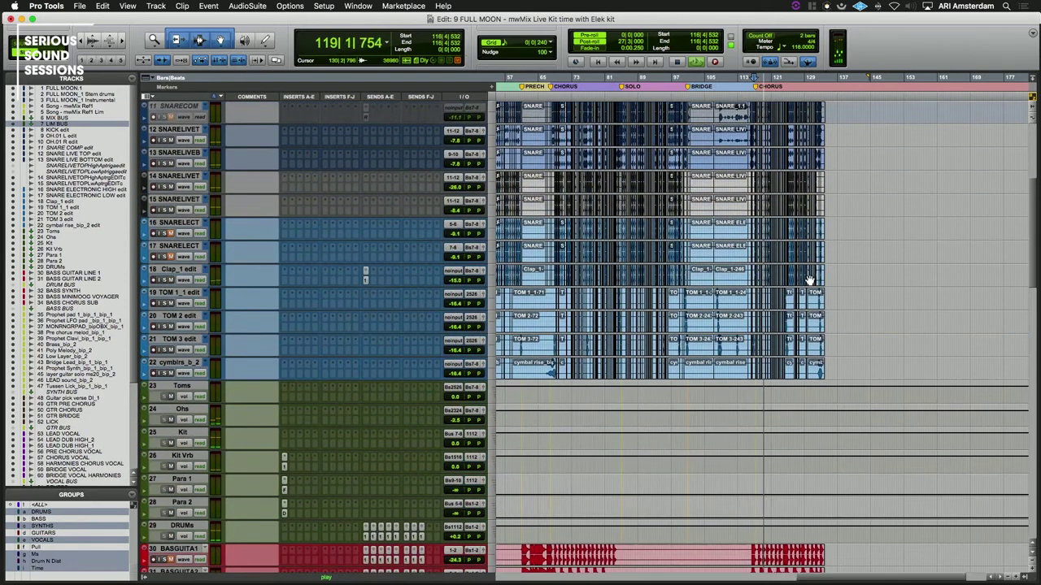
{"action": "scroll", "coordinate": [805, 276], "scroll_direction": "left", "scroll_amount": 3}
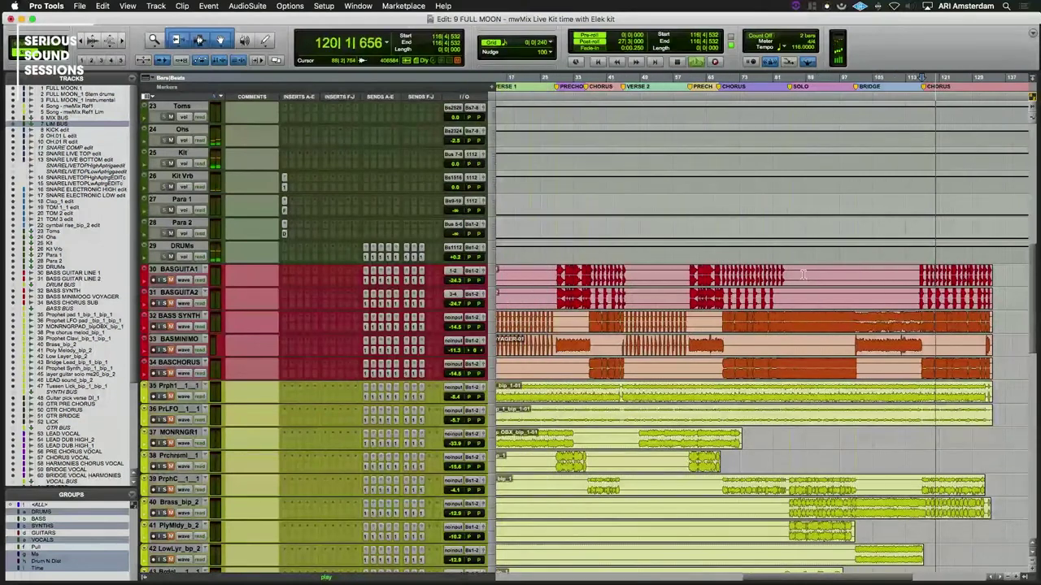
{"action": "scroll", "coordinate": [804, 275], "scroll_direction": "up", "scroll_amount": 1}
{"action": "key", "text": "space"}
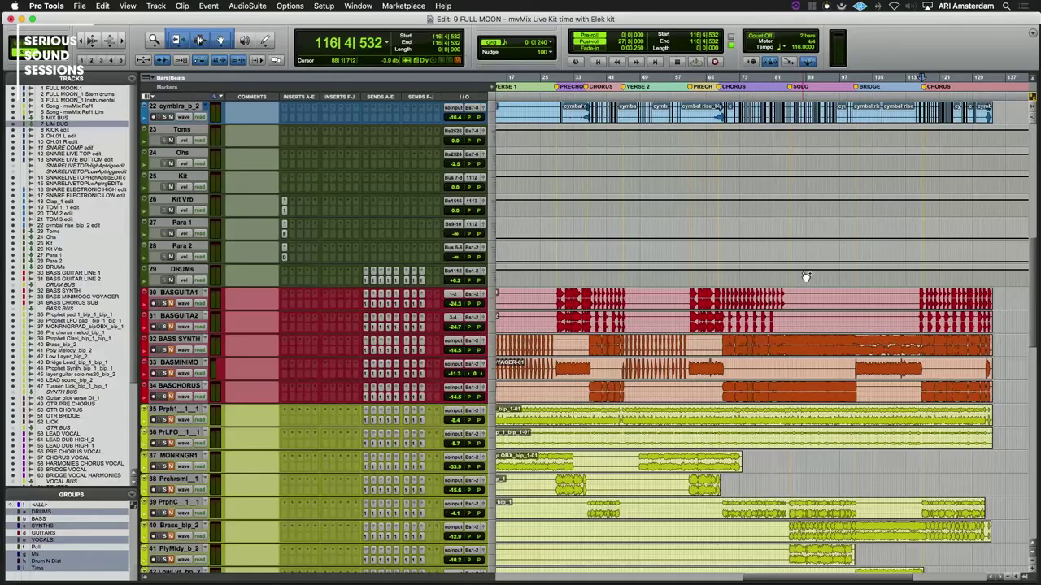
Open the session 13 FULL MOON - mwMix.ptx, discarding changes to the current session
{"action": "key", "text": "super+o"}
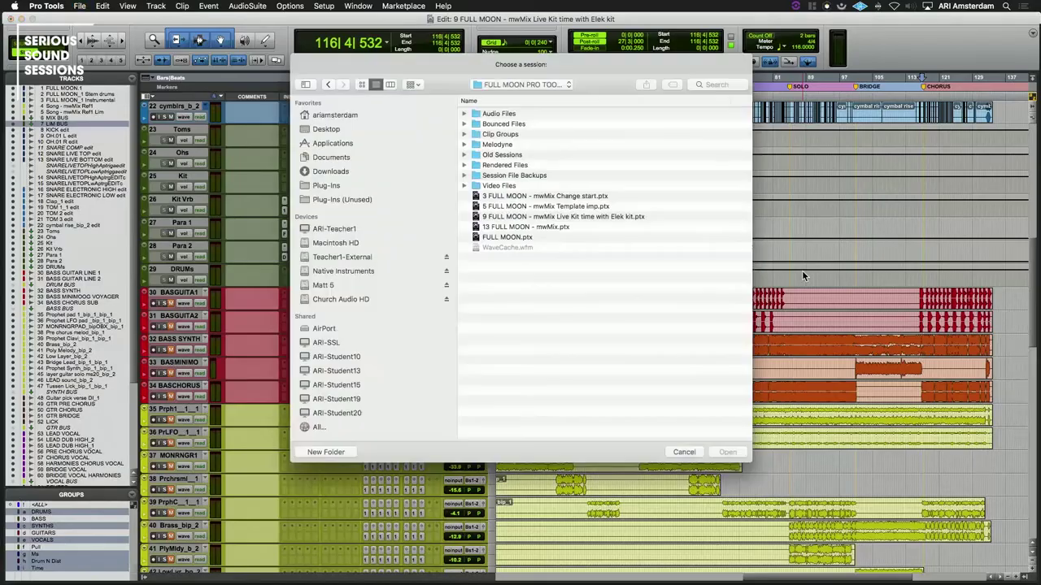
{"action": "key", "text": "Down"}
{"action": "key", "text": "Down"}
{"action": "key", "text": "Down"}
{"action": "key", "text": "Down"}
{"action": "key", "text": "Down"}
{"action": "key", "text": "Down"}
{"action": "key", "text": "Down"}
{"action": "key", "text": "Down"}
{"action": "key", "text": "Down"}
{"action": "key", "text": "Down"}
{"action": "key", "text": "Down"}
{"action": "key", "text": "Down"}
{"action": "key", "text": "Down"}
{"action": "key", "text": "Up"}
{"action": "key", "text": "Return"}
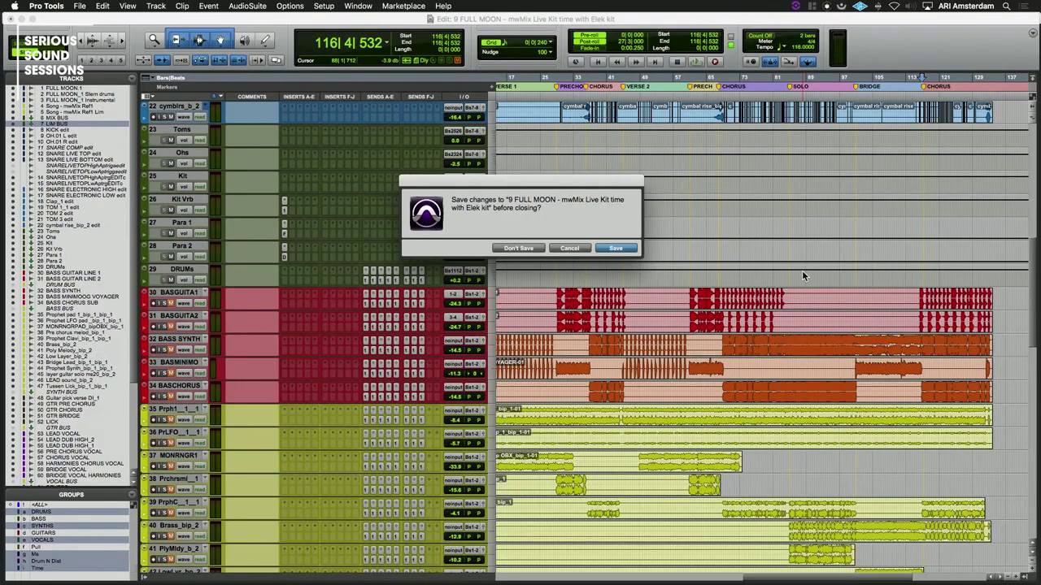
{"action": "key", "text": "super+d"}
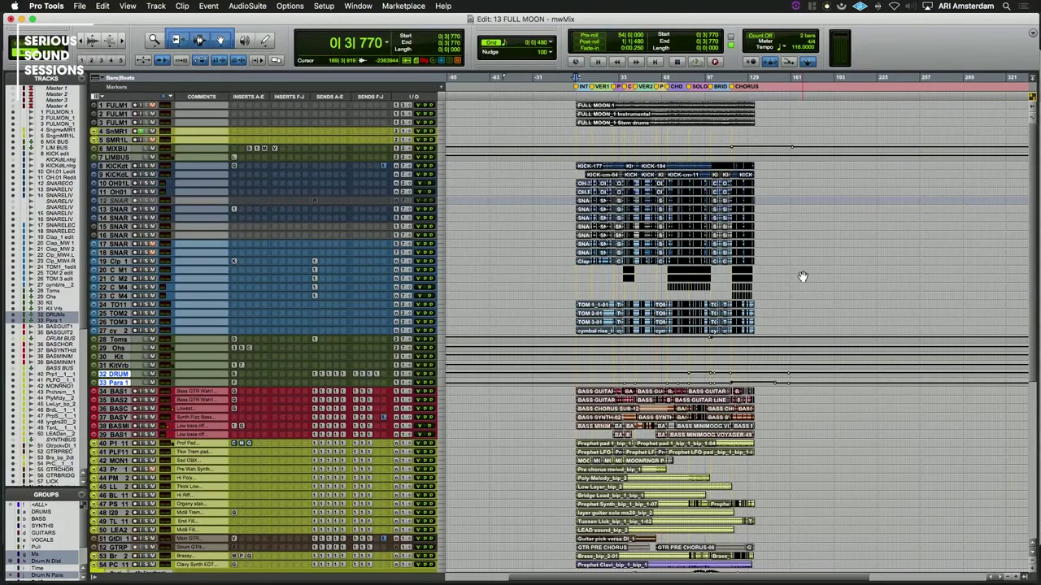
Increase the height of all tracks in the Edit window
{"action": "scroll", "coordinate": [732, 287], "scroll_direction": "down", "scroll_amount": 4}
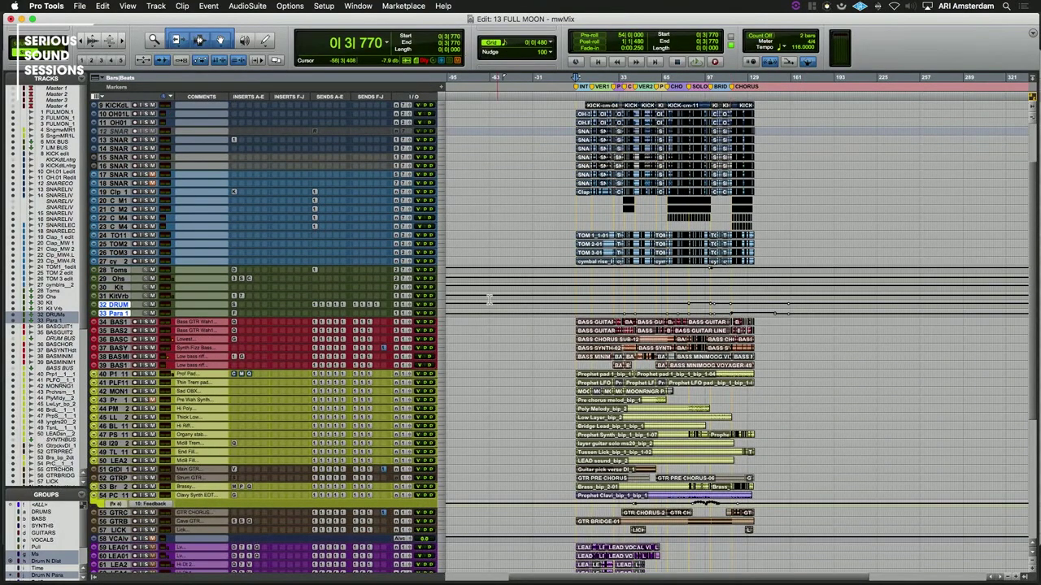
{"action": "left_click", "coordinate": [440, 315]}
{"action": "left_click", "coordinate": [467, 355], "text": "alt"}
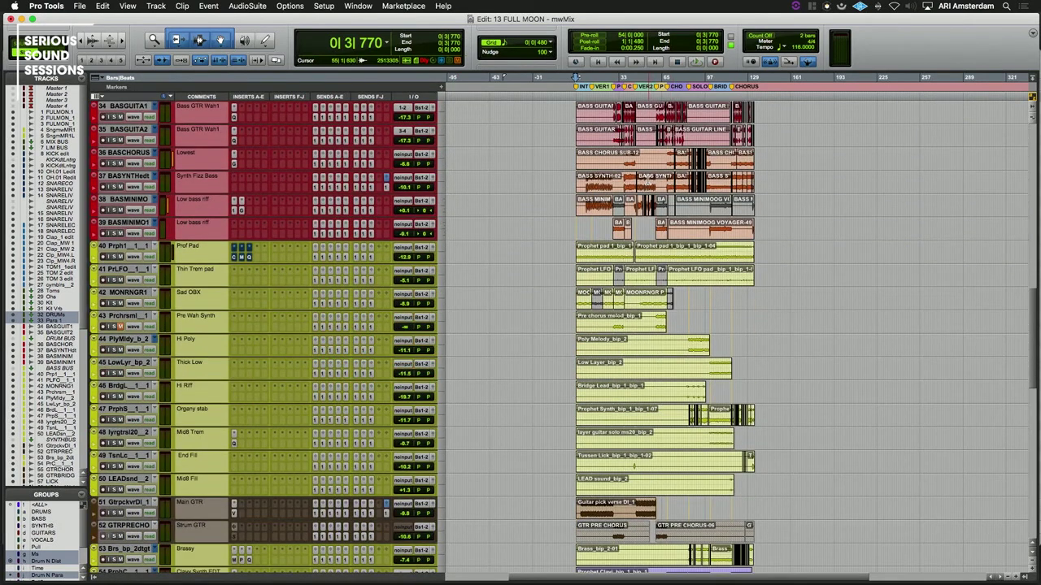
Place the edit cursor at the start of the second chorus on the Clavy Synth track, near the end of bar 68
{"action": "left_click", "coordinate": [650, 178]}
{"action": "key", "text": "super+bracketright"}
{"action": "key", "text": "super+bracketright"}
{"action": "scroll", "coordinate": [675, 196], "scroll_direction": "down", "scroll_amount": 10}
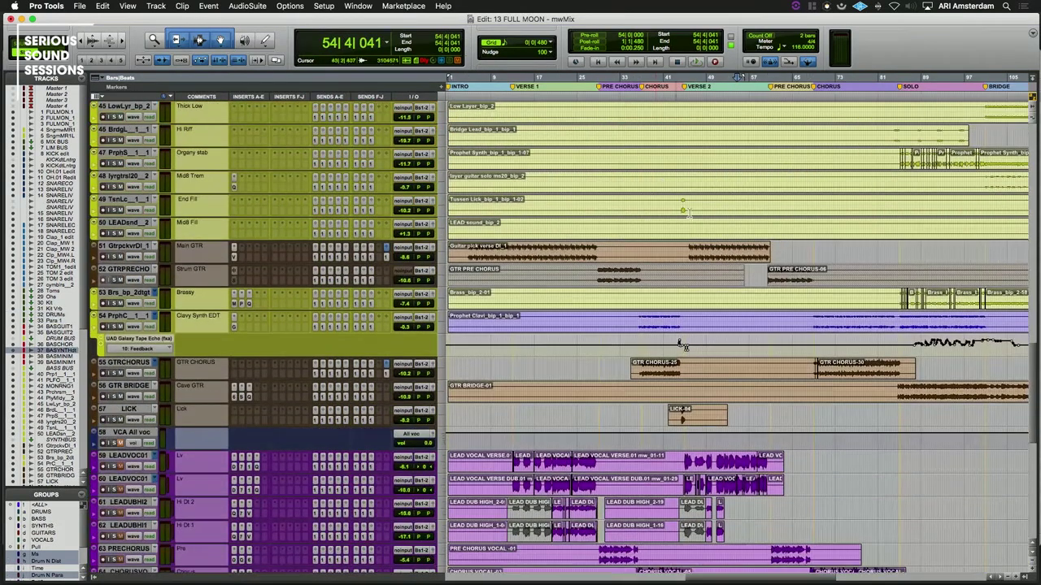
{"action": "left_click", "coordinate": [813, 318]}
{"action": "key", "text": "super+bracketright"}
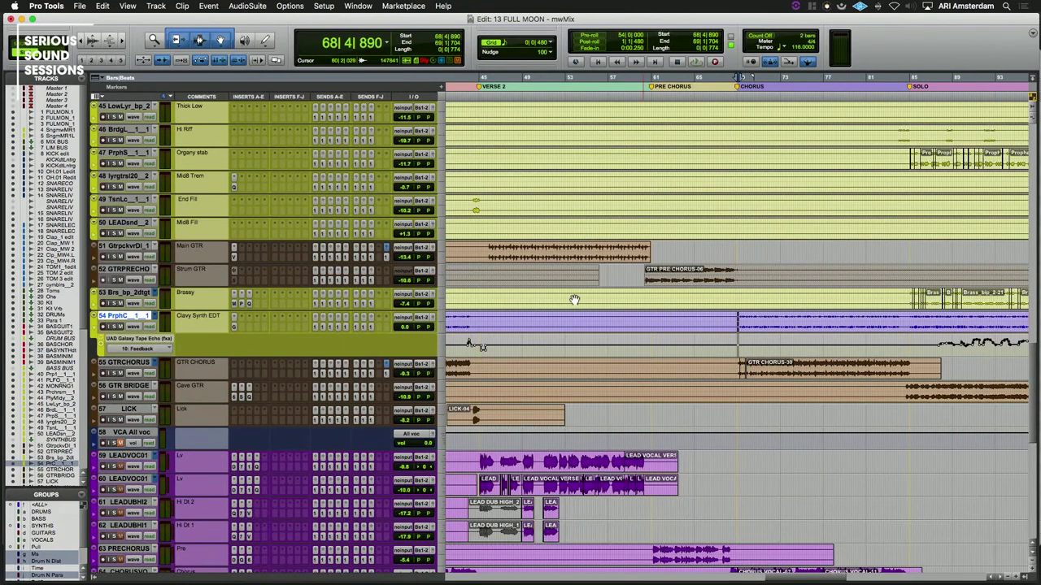
Audition the GTR CHORUS and Clavy Synth tracks from the second chorus, each soloed separately and both soloed together
{"action": "scroll", "coordinate": [544, 295], "scroll_direction": "down", "scroll_amount": 1}
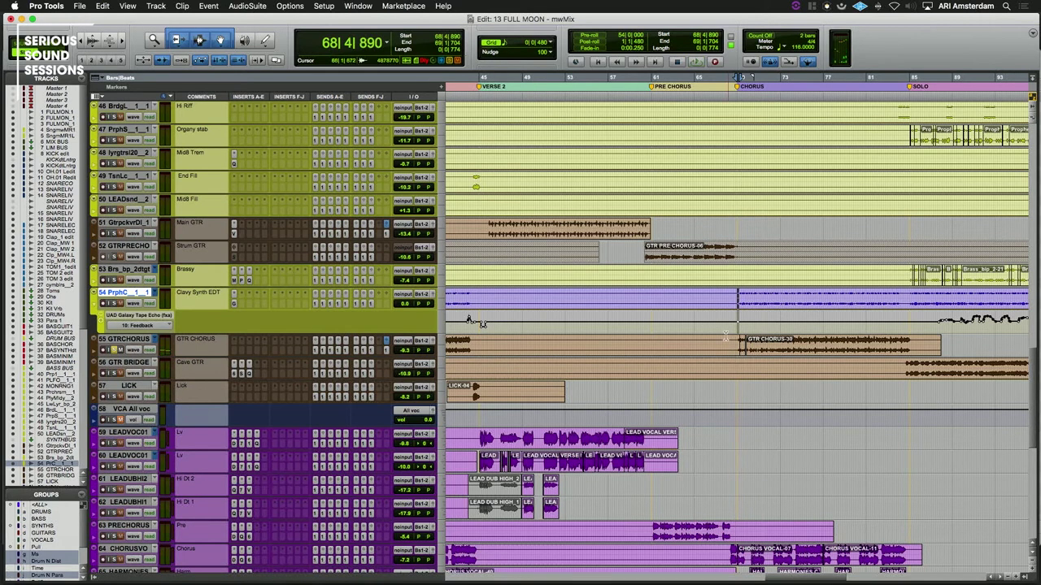
{"action": "key", "text": "space"}
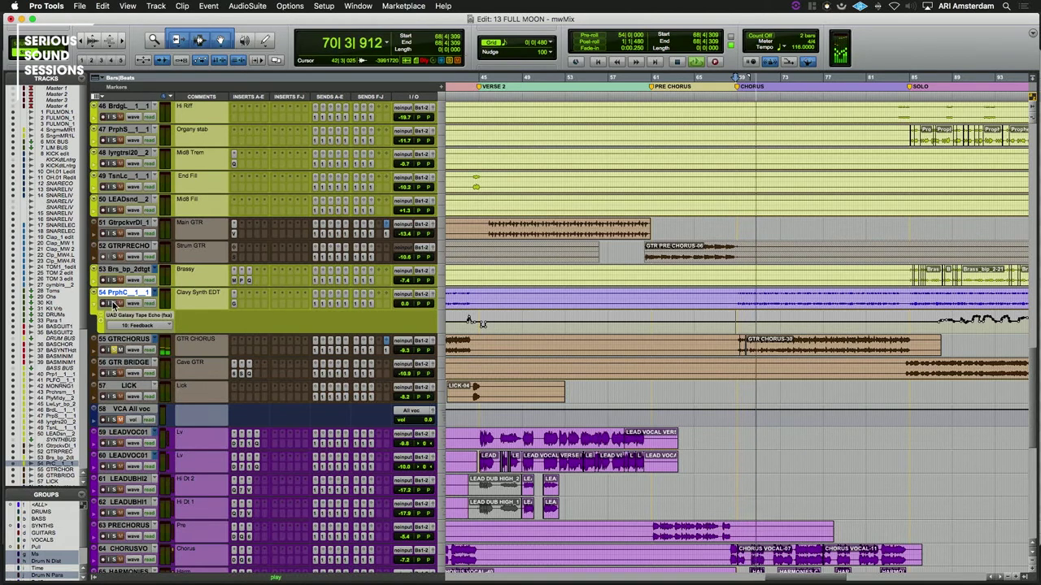
{"action": "key", "text": "space"}
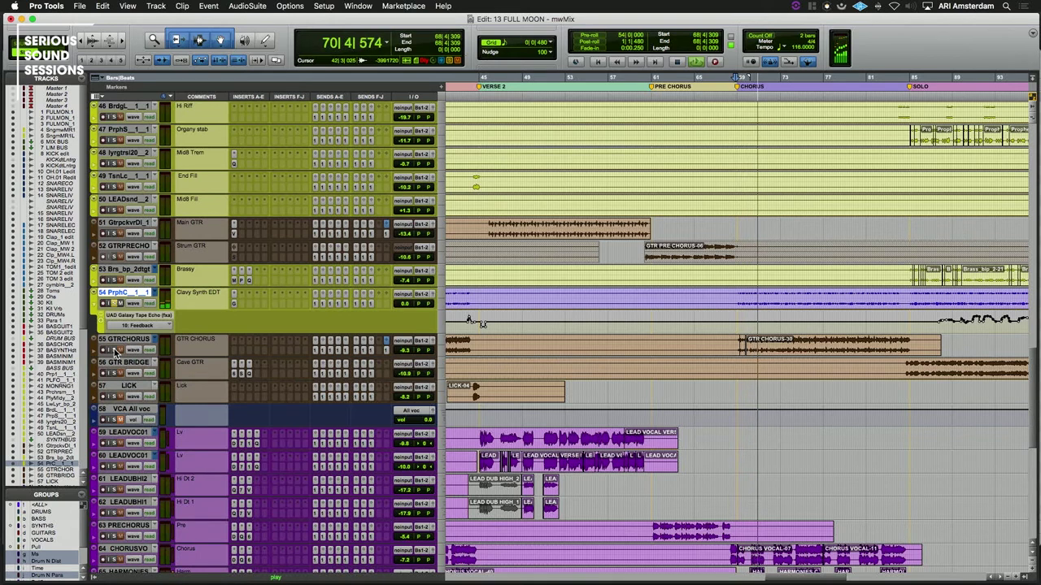
{"action": "key", "text": "space"}
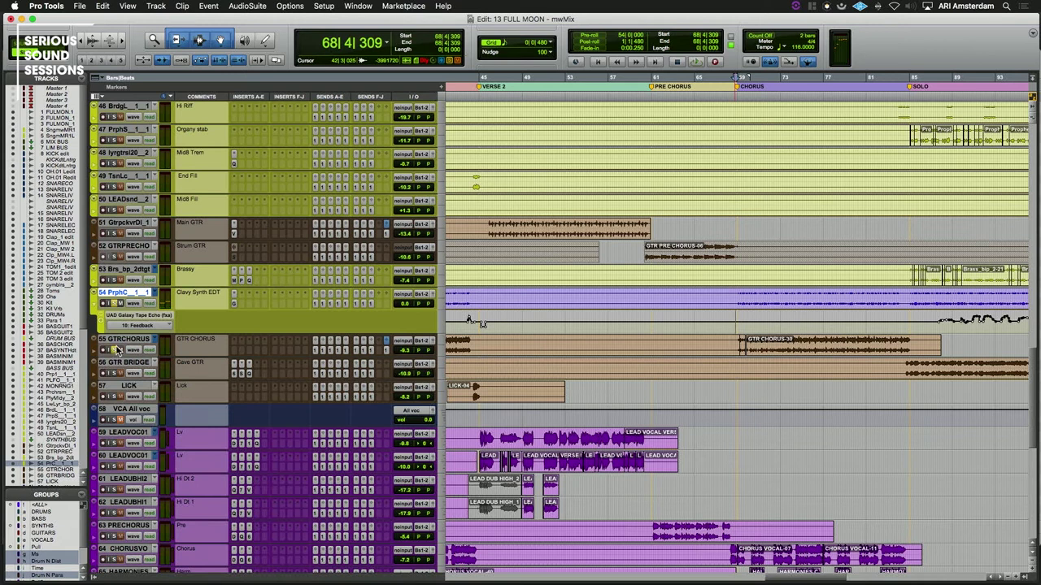
{"action": "key", "text": "space"}
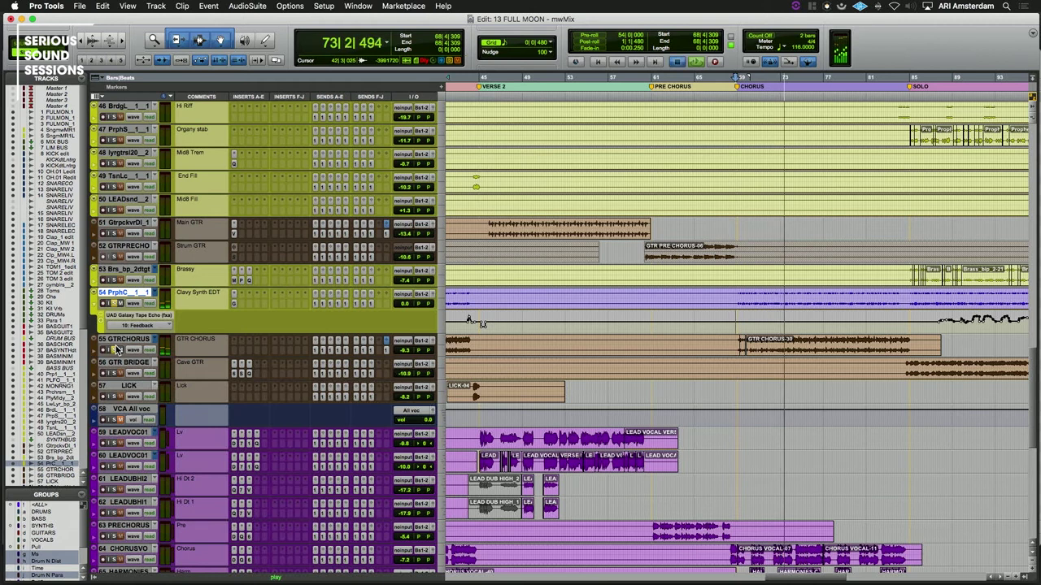
{"action": "key", "text": "space"}
Switch the Clavy Synth track to the playlist Prophet Clavi_bip_1_bip_1 edit (8) and play the second chorus with GTR CHORUS soloed alongside
{"action": "left_click", "coordinate": [149, 304]}
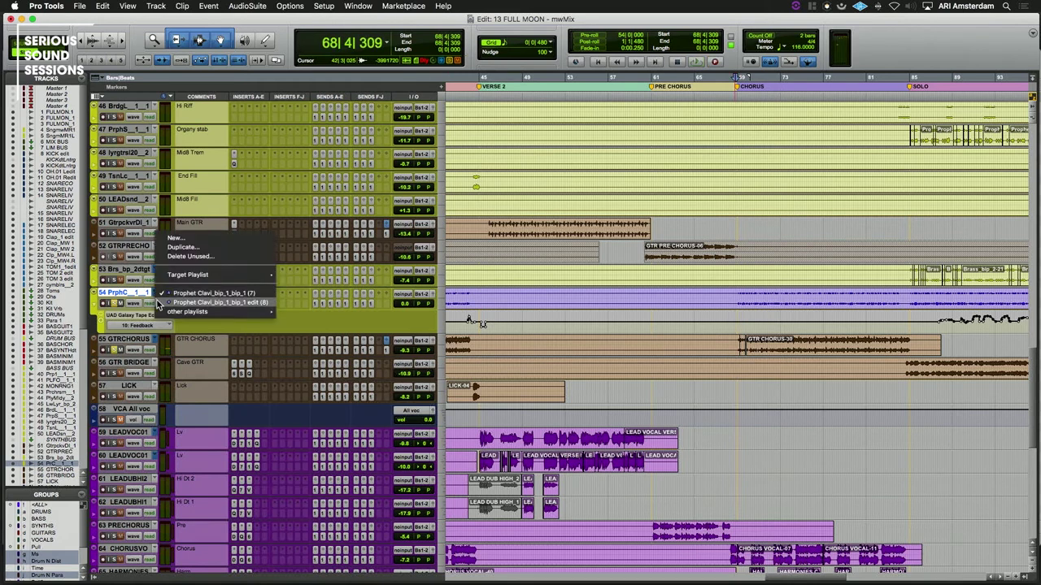
{"action": "left_click", "coordinate": [157, 300]}
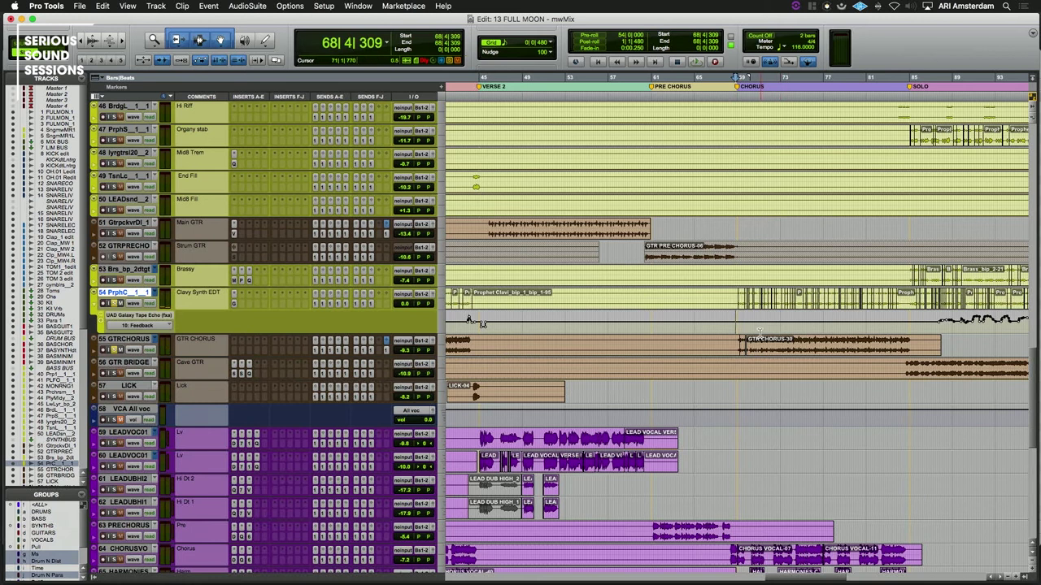
{"action": "left_click", "coordinate": [760, 330]}
{"action": "key", "text": "super+bracketleft"}
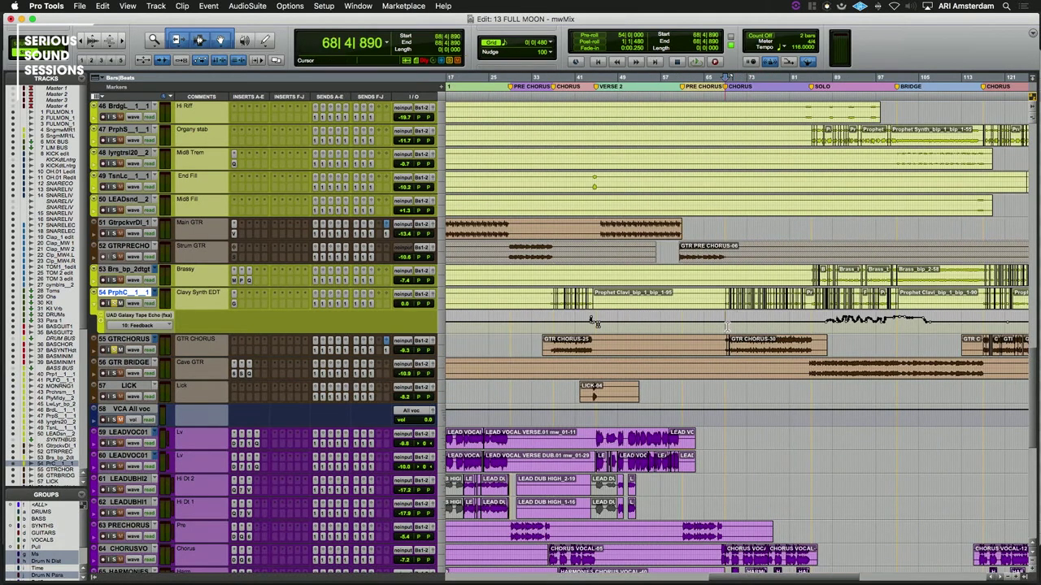
{"action": "key", "text": "space"}
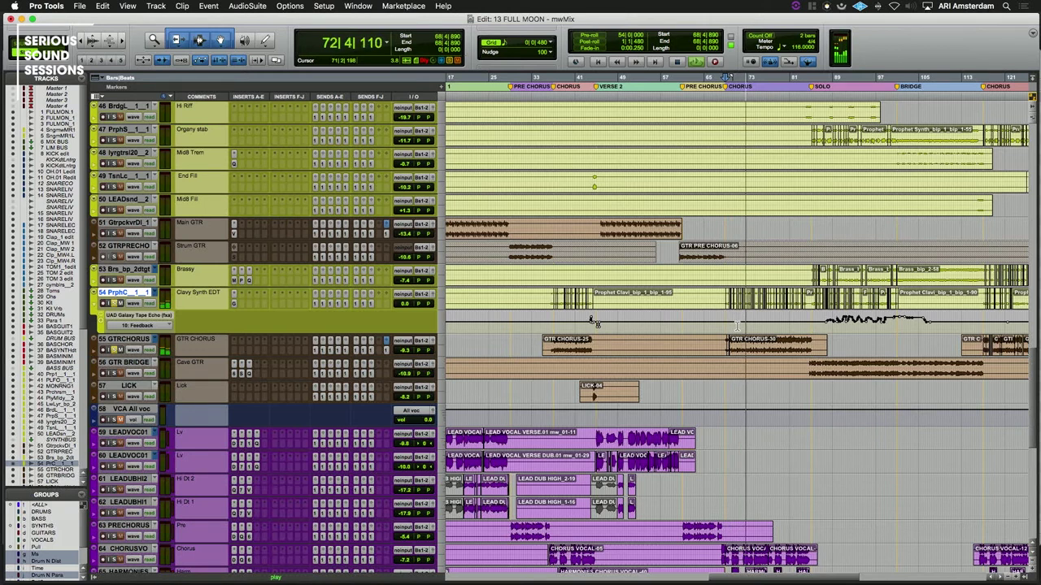
{"action": "key", "text": "space"}
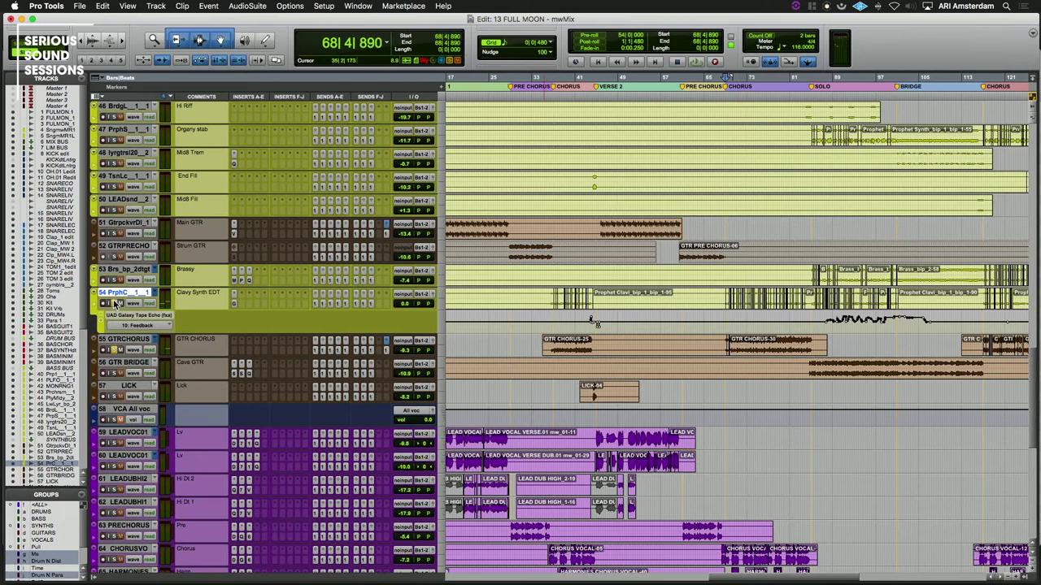
Review the clip edits across the bass, synth, guitar and vocal tracks, including the bass guitars at the solo's start
{"action": "key", "text": "super+bracketleft"}
{"action": "scroll", "coordinate": [524, 310], "scroll_direction": "up", "scroll_amount": 3}
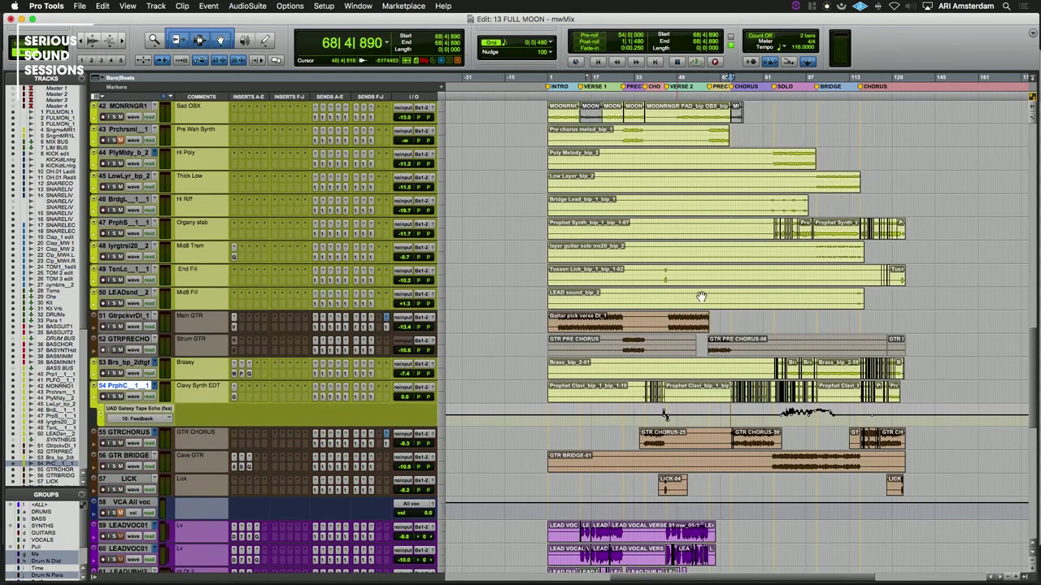
{"action": "scroll", "coordinate": [794, 229], "scroll_direction": "up", "scroll_amount": 3}
{"action": "scroll", "coordinate": [652, 118], "scroll_direction": "up", "scroll_amount": 3}
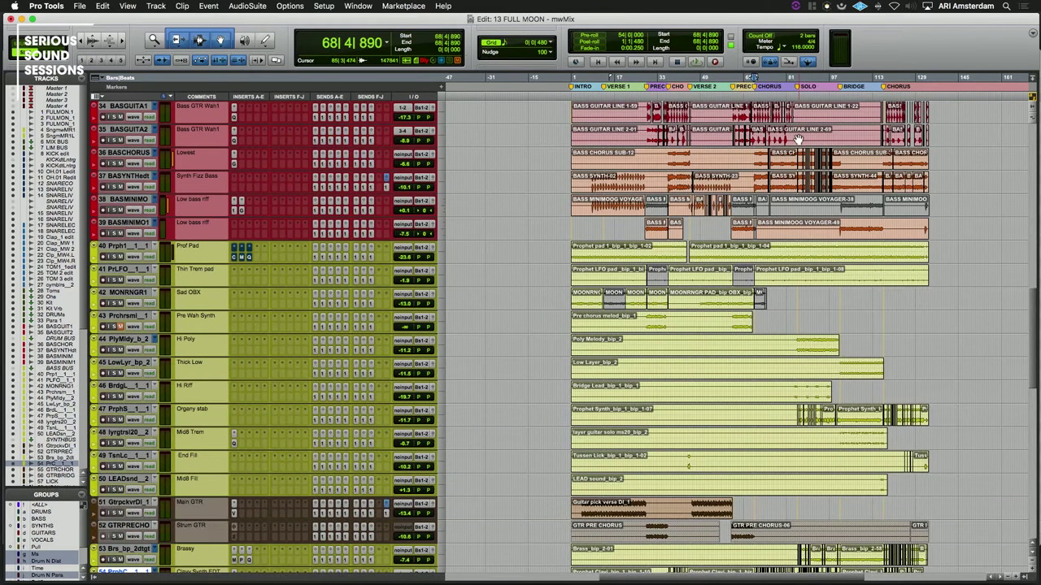
{"action": "left_click", "coordinate": [799, 139]}
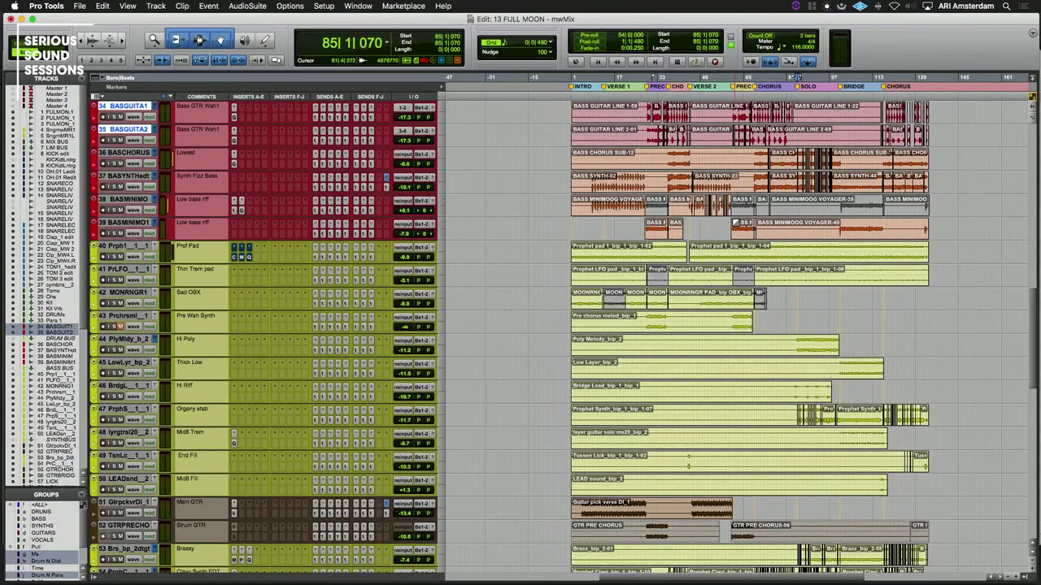
{"action": "scroll", "coordinate": [736, 221], "scroll_direction": "down", "scroll_amount": 15}
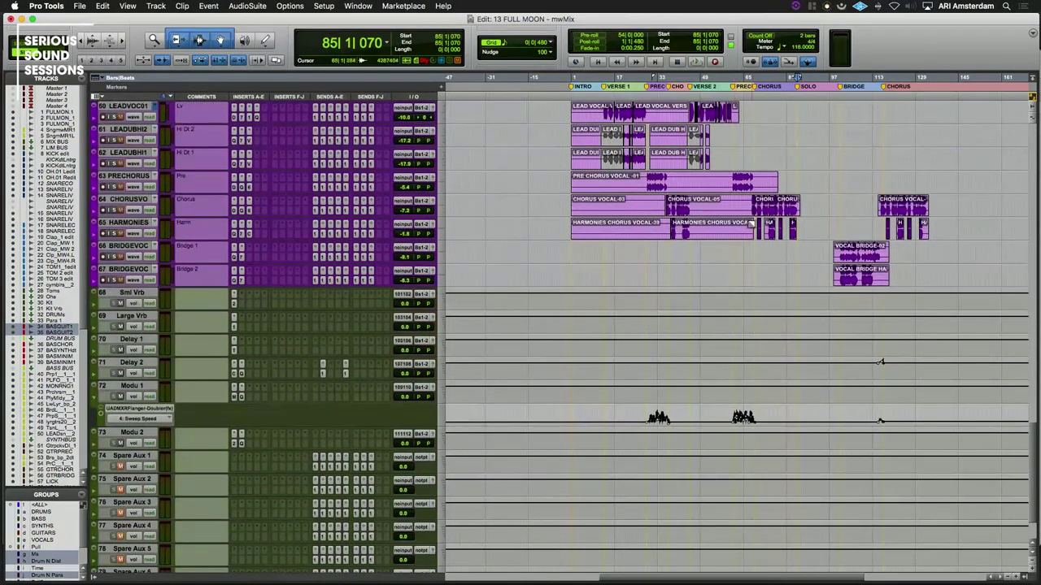
{"action": "scroll", "coordinate": [750, 223], "scroll_direction": "right", "scroll_amount": 2}
{"action": "scroll", "coordinate": [750, 223], "scroll_direction": "up", "scroll_amount": 10}
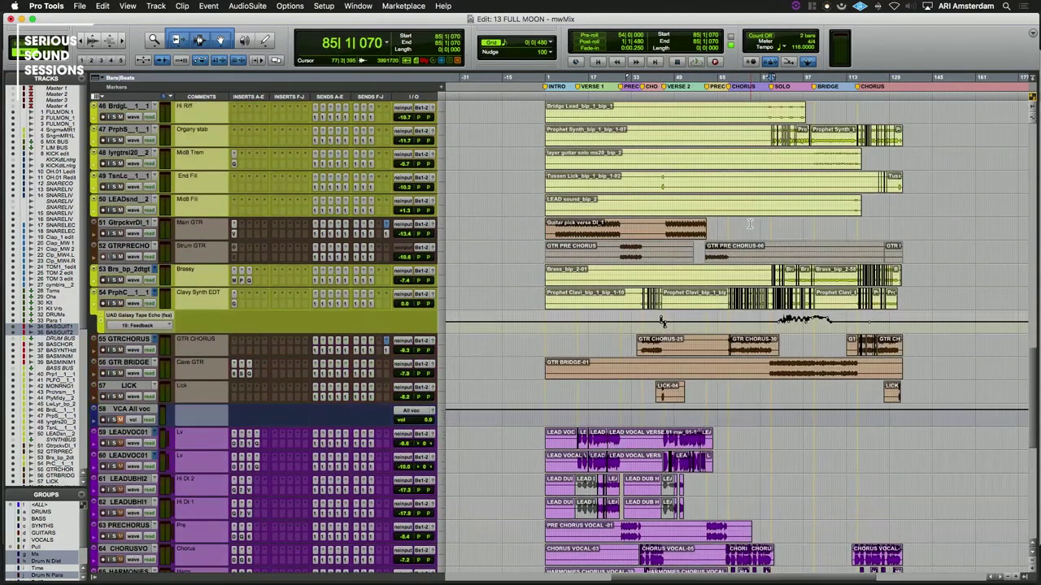
{"action": "scroll", "coordinate": [750, 223], "scroll_direction": "up", "scroll_amount": 9}
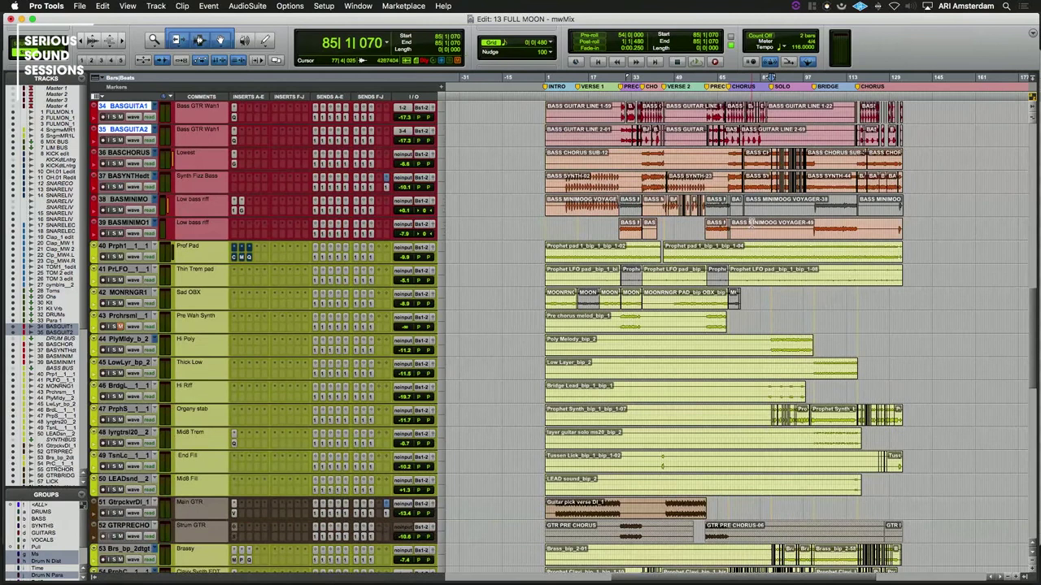
{"action": "scroll", "coordinate": [739, 226], "scroll_direction": "up", "scroll_amount": 2}
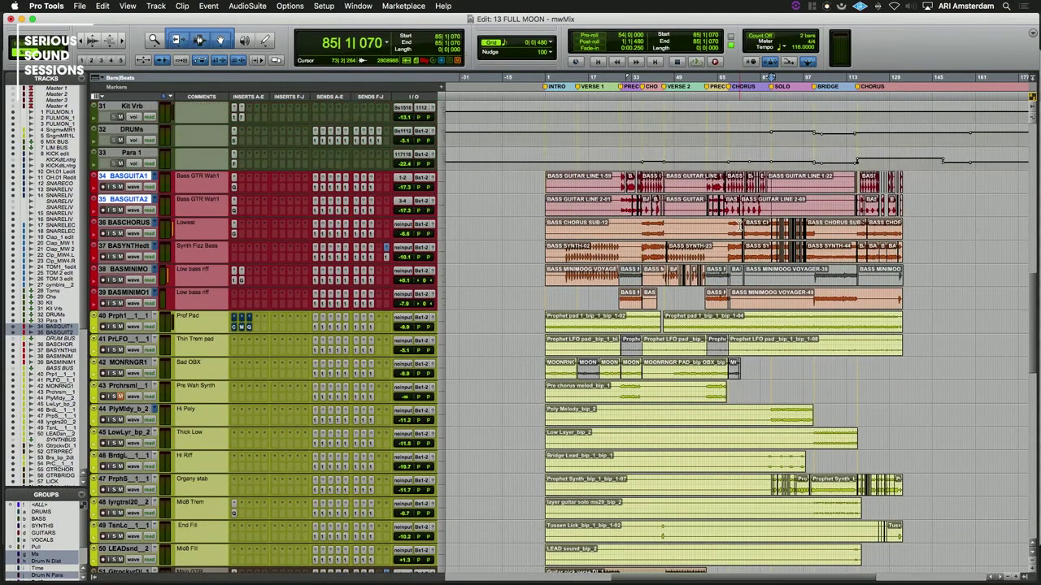
Solo the Synth Fizz Bass track and play it from the start of the first chorus at bar 37
{"action": "left_click", "coordinate": [648, 243]}
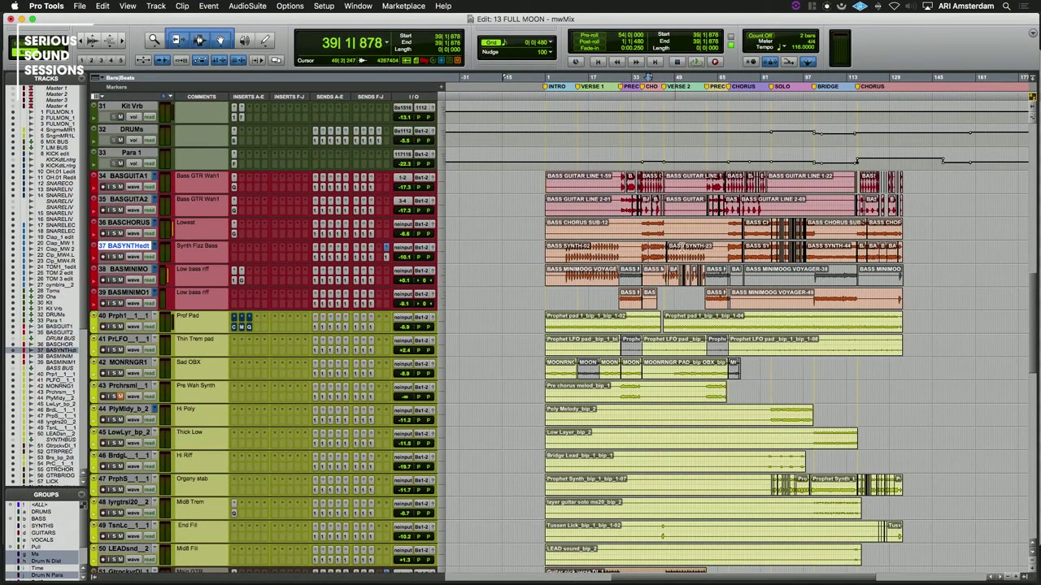
{"action": "key", "text": "super+bracketright"}
{"action": "key", "text": "super+bracketright"}
{"action": "key", "text": "super+bracketright"}
{"action": "key", "text": "super+bracketright"}
{"action": "key", "text": "super+bracketleft"}
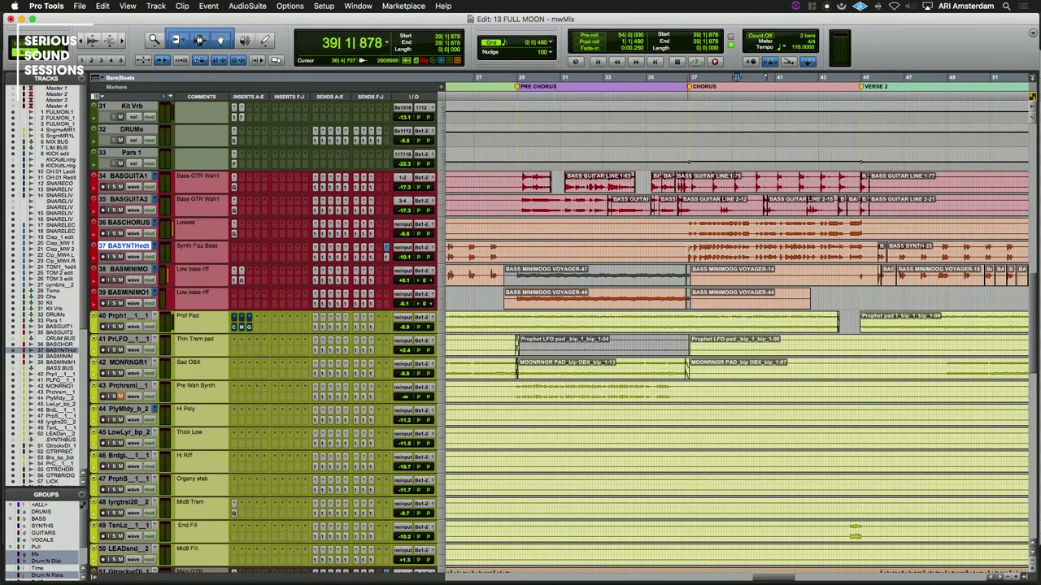
{"action": "left_click", "coordinate": [115, 257]}
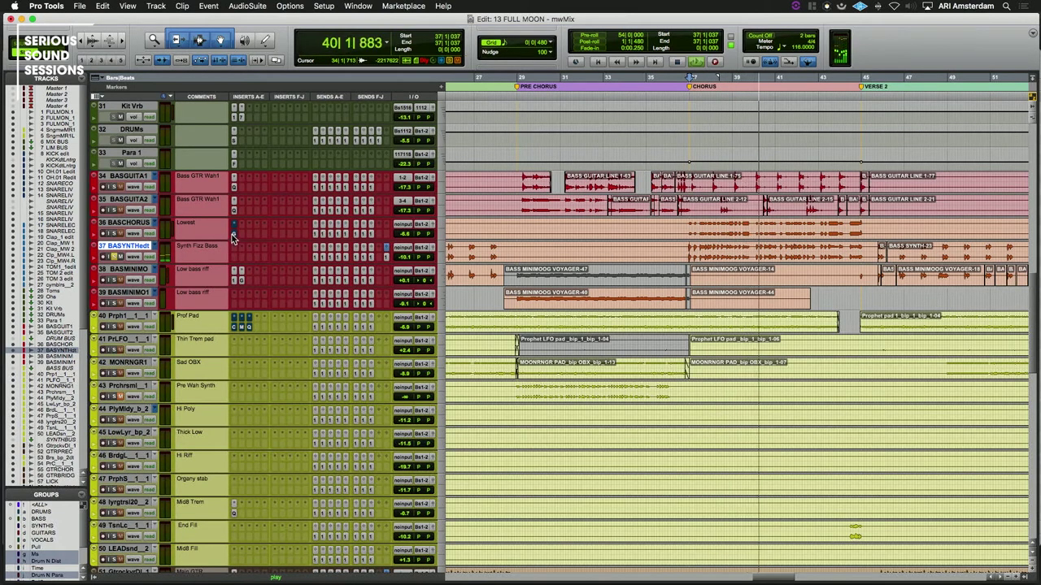
{"action": "key", "text": "space"}
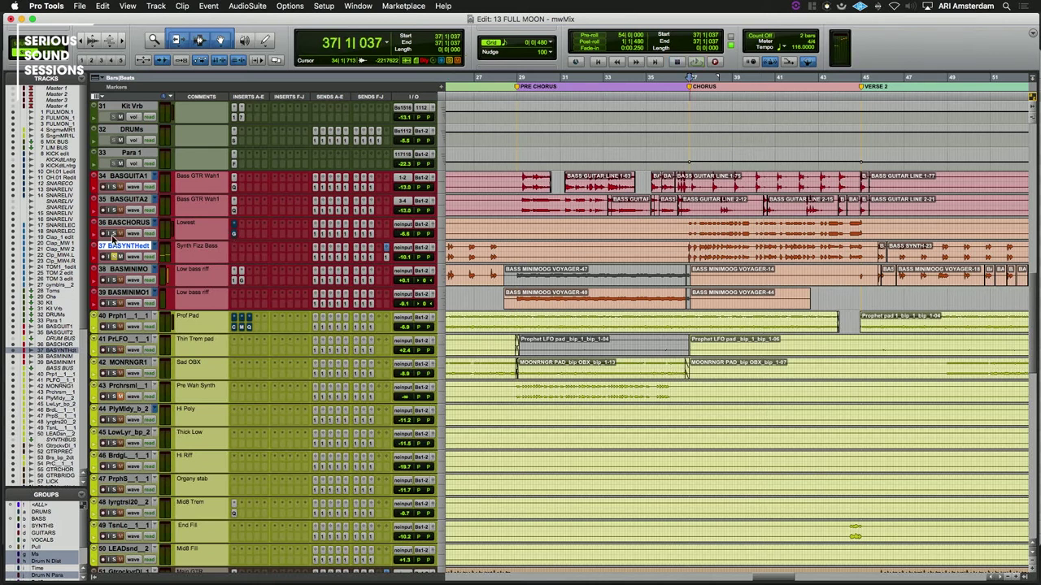
Play the Lowest bass track soloed from bar 37, and open its FabFilter Pro-G insert
{"action": "key", "text": "space"}
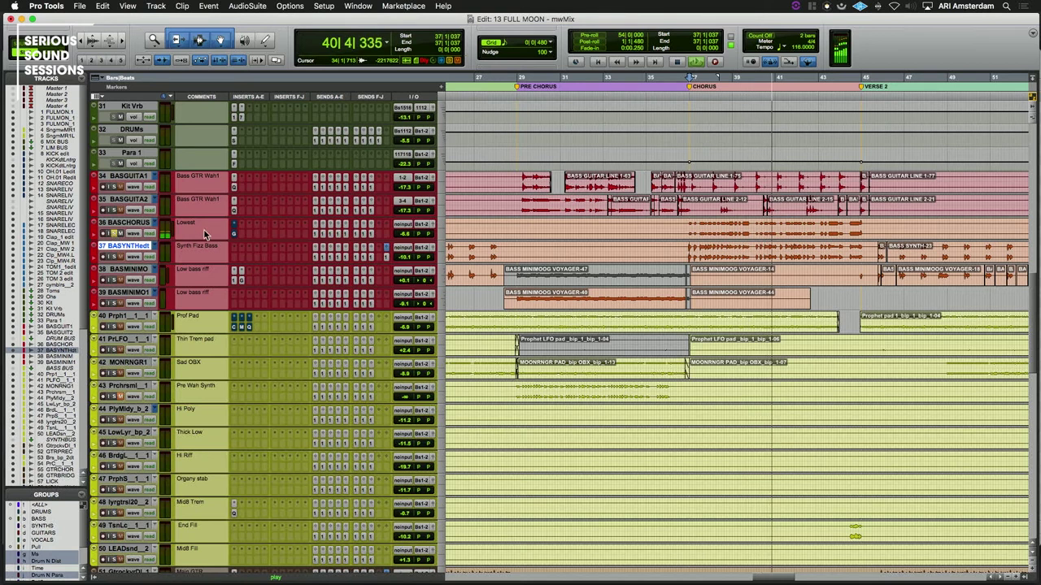
{"action": "key", "text": "space"}
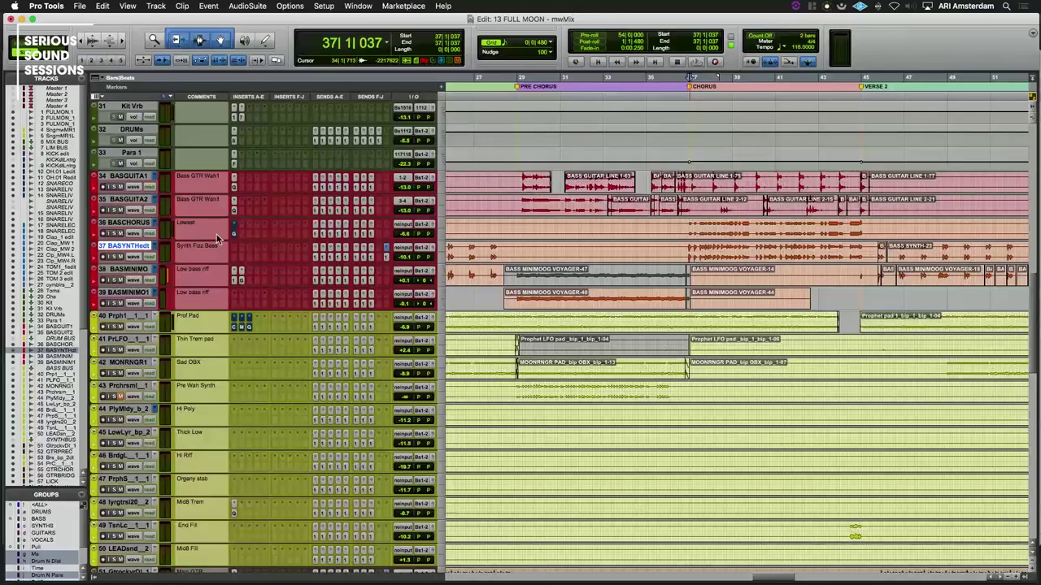
{"action": "left_click", "coordinate": [232, 235]}
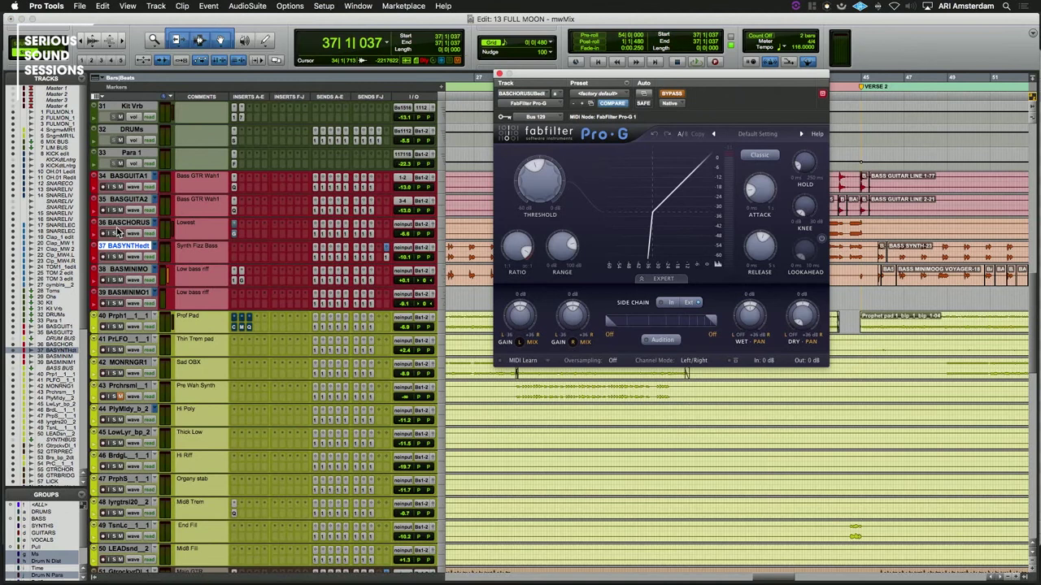
Open the Synth Fizz Bass track's Bus 129 send and play it soloed together with the Lowest bass track alongside the gate
{"action": "left_click", "coordinate": [386, 257]}
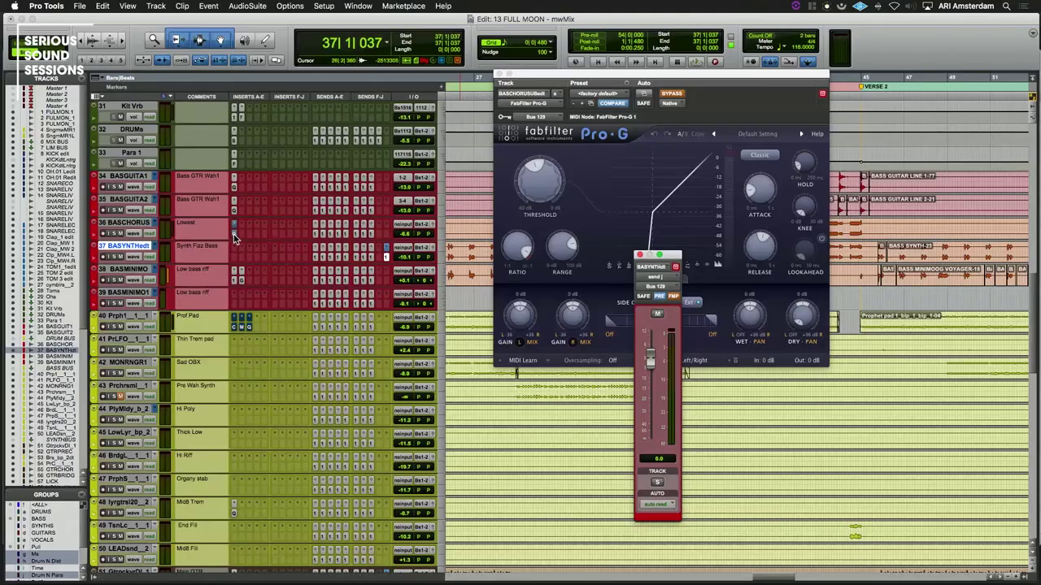
{"action": "left_click", "coordinate": [128, 224], "text": "shift"}
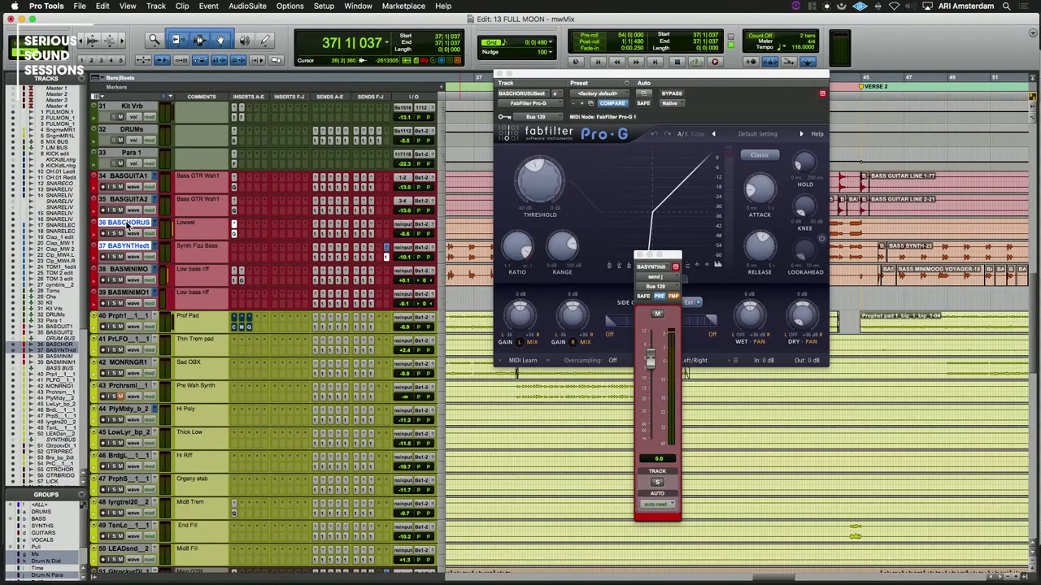
{"action": "left_click_drag", "start_coordinate": [675, 260], "coordinate": [458, 265]}
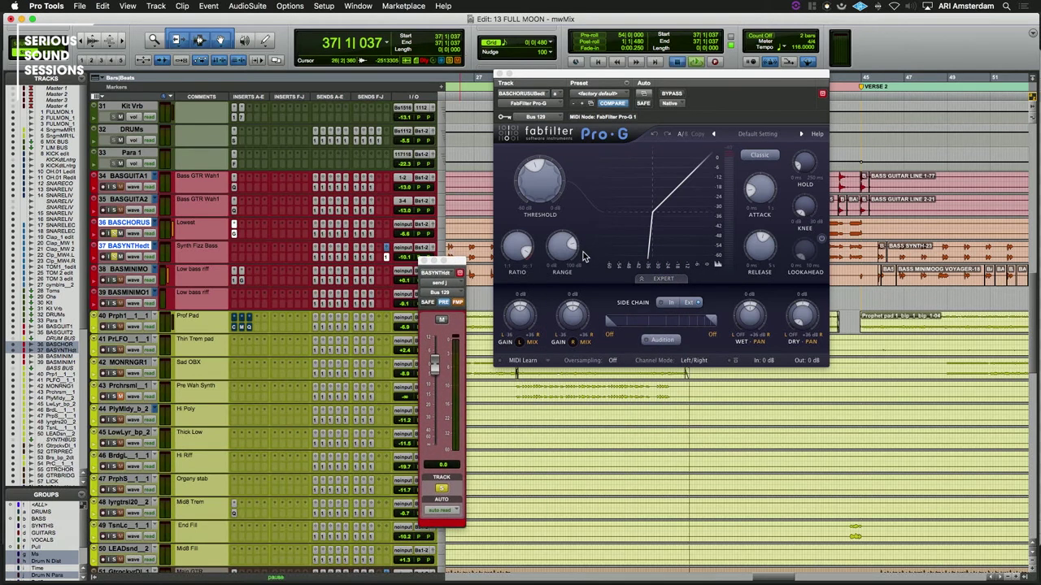
{"action": "key", "text": "space"}
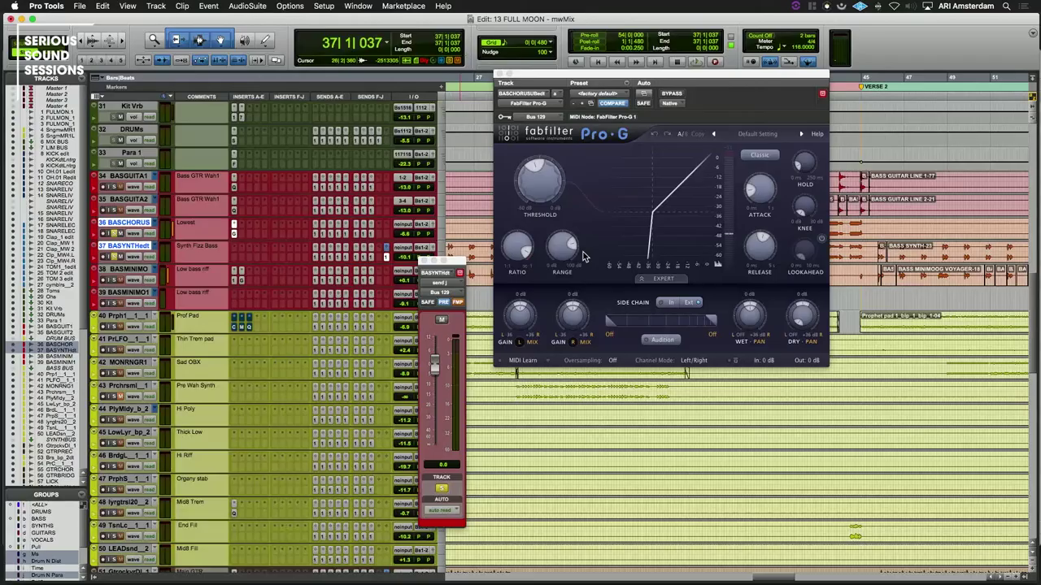
{"action": "key", "text": "super+w"}
Review the clip edits over the whole song arrangement on the bass, synth and drum tracks
{"action": "key", "text": "super+bracketleft"}
{"action": "key", "text": "super+bracketleft"}
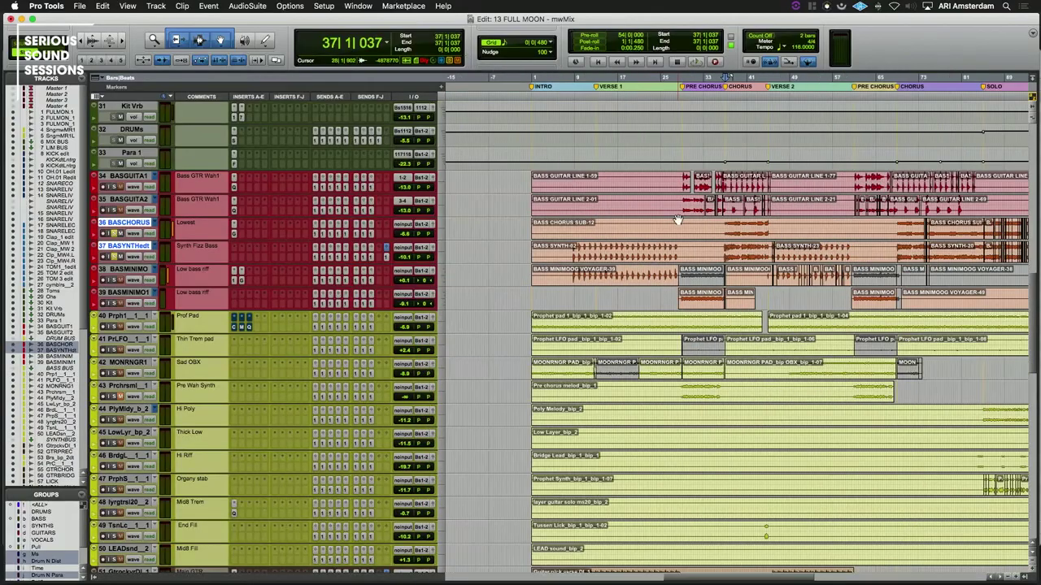
{"action": "scroll", "coordinate": [675, 220], "scroll_direction": "right", "scroll_amount": 3}
{"action": "key", "text": "super+bracketleft"}
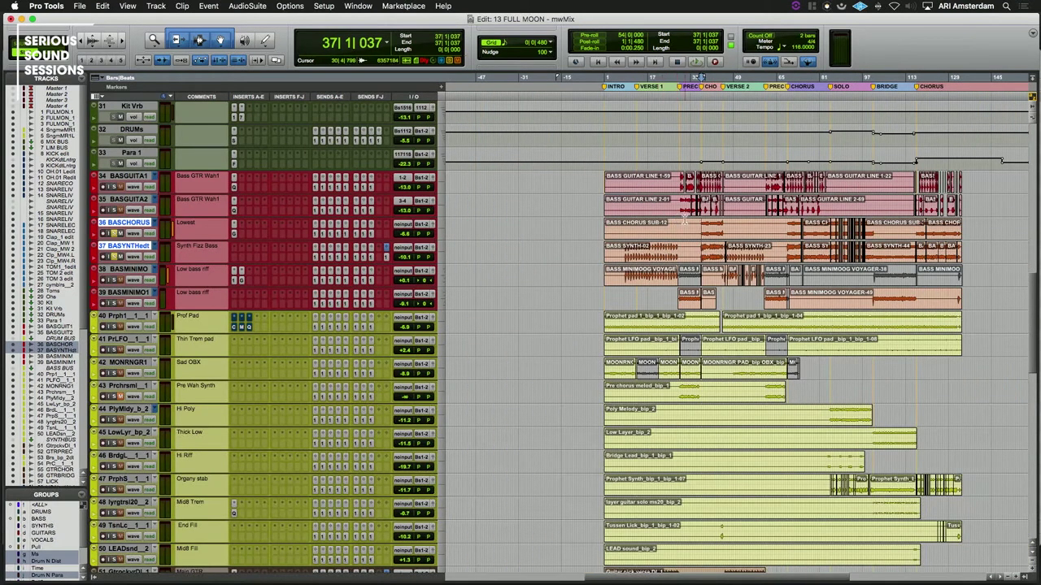
{"action": "scroll", "coordinate": [683, 221], "scroll_direction": "right", "scroll_amount": 2}
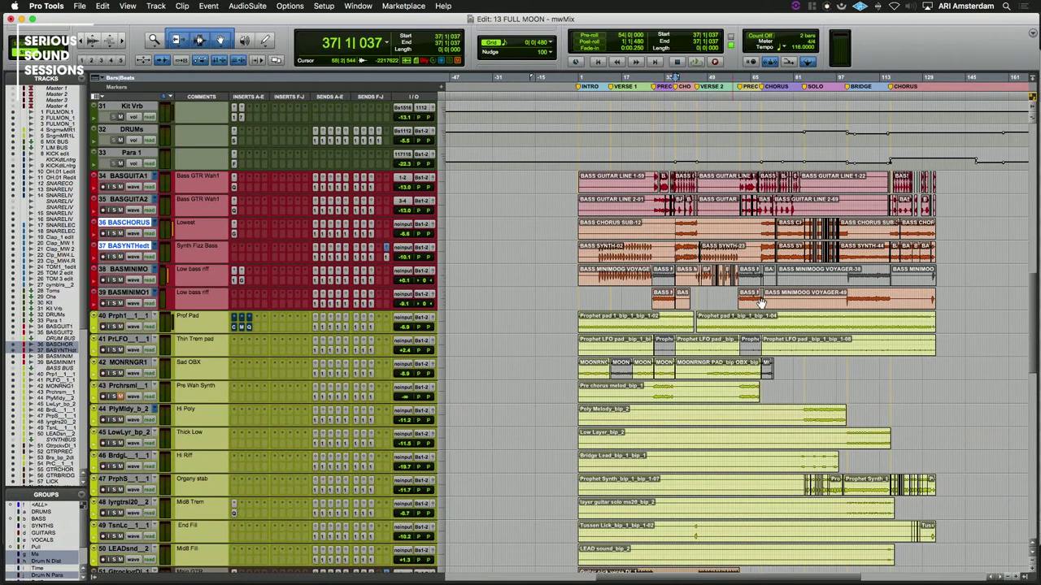
{"action": "scroll", "coordinate": [761, 303], "scroll_direction": "up", "scroll_amount": 15}
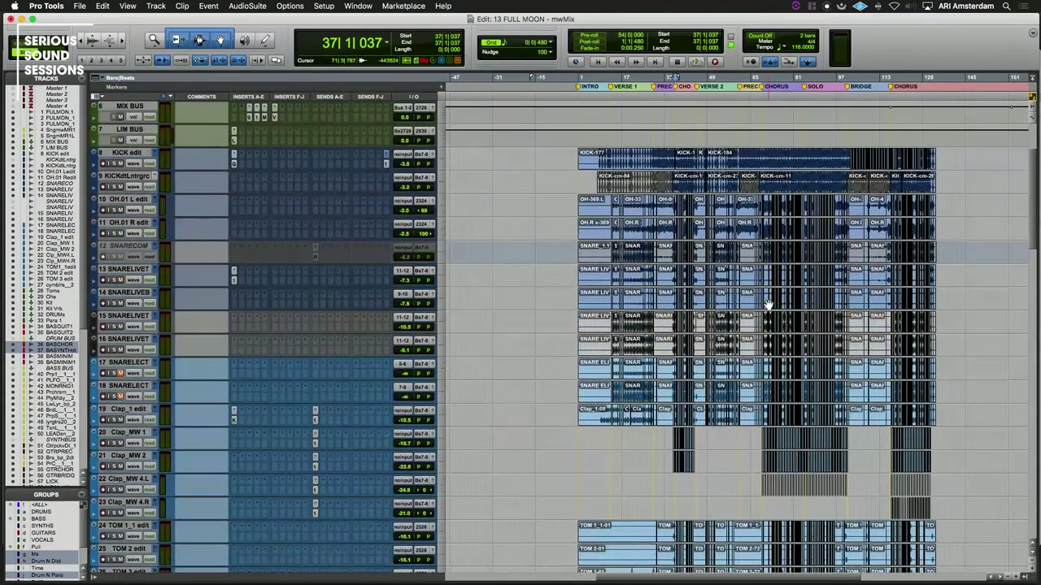
{"action": "scroll", "coordinate": [767, 306], "scroll_direction": "down", "scroll_amount": 1}
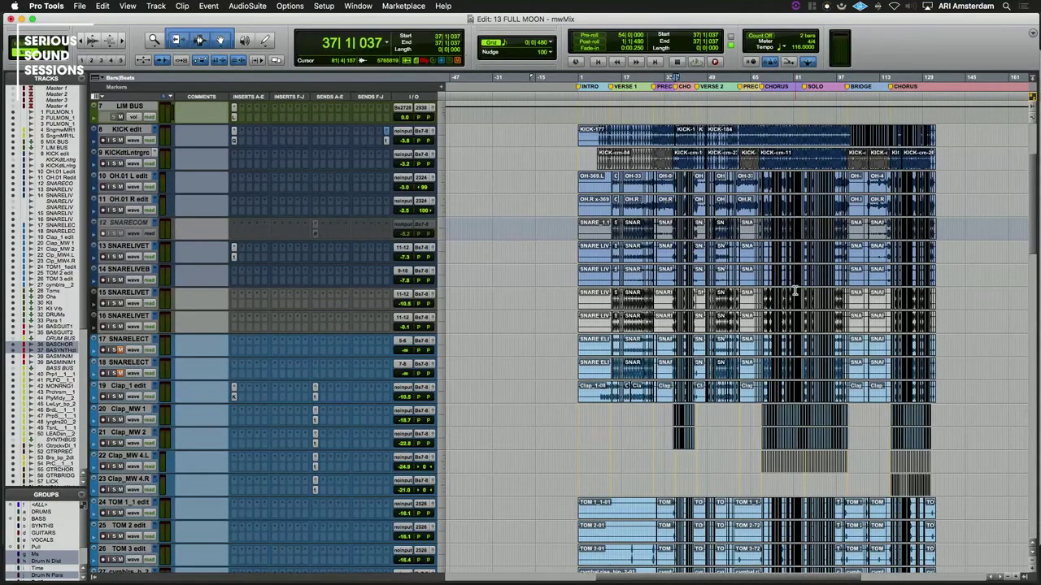
{"action": "scroll", "coordinate": [803, 286], "scroll_direction": "right", "scroll_amount": 3}
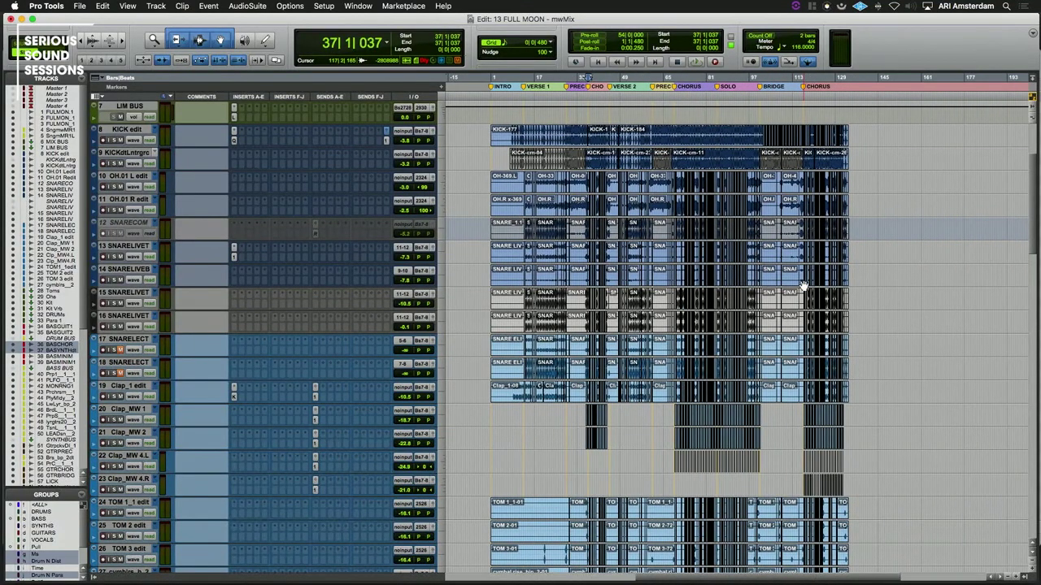
{"action": "scroll", "coordinate": [804, 286], "scroll_direction": "down", "scroll_amount": 5}
{"action": "scroll", "coordinate": [803, 287], "scroll_direction": "up", "scroll_amount": 5}
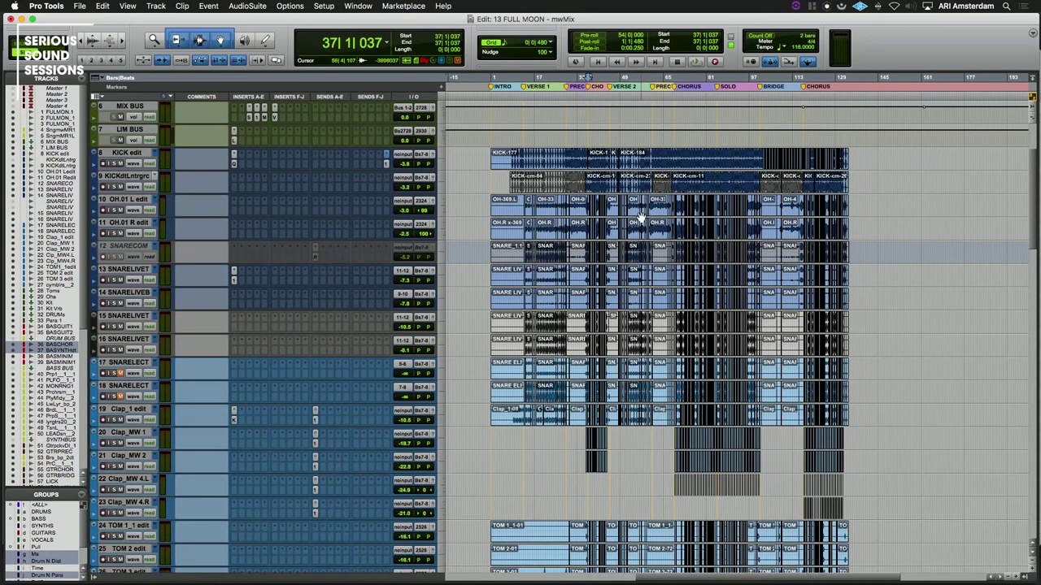
{"action": "scroll", "coordinate": [592, 153], "scroll_direction": "up", "scroll_amount": 1}
{"action": "scroll", "coordinate": [593, 153], "scroll_direction": "left", "scroll_amount": 1}
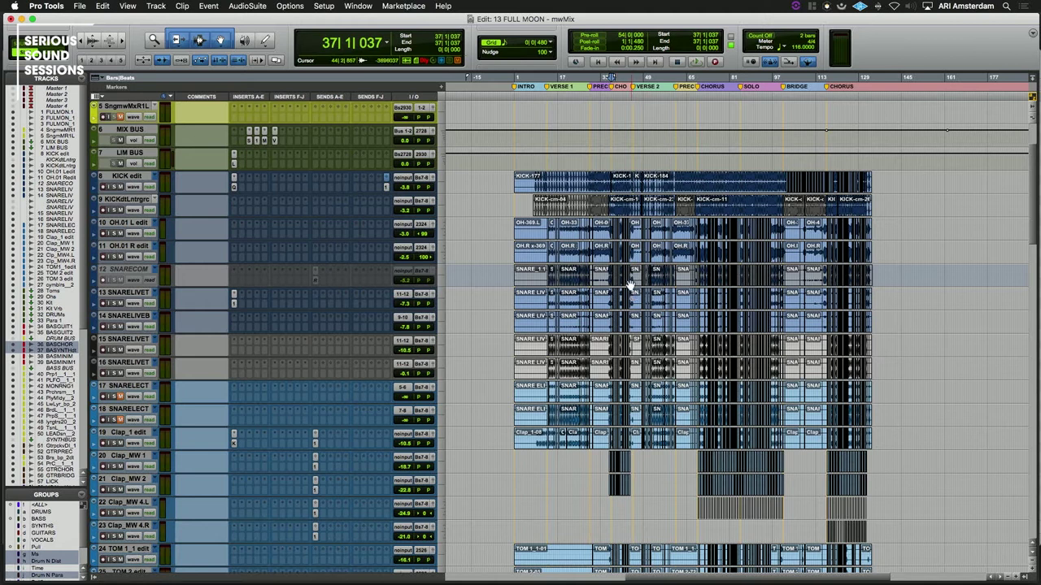
Play the KICK edit track and the second kick track below it soloed in turn from just before bar 37
{"action": "scroll", "coordinate": [613, 162], "scroll_direction": "up", "scroll_amount": 1}
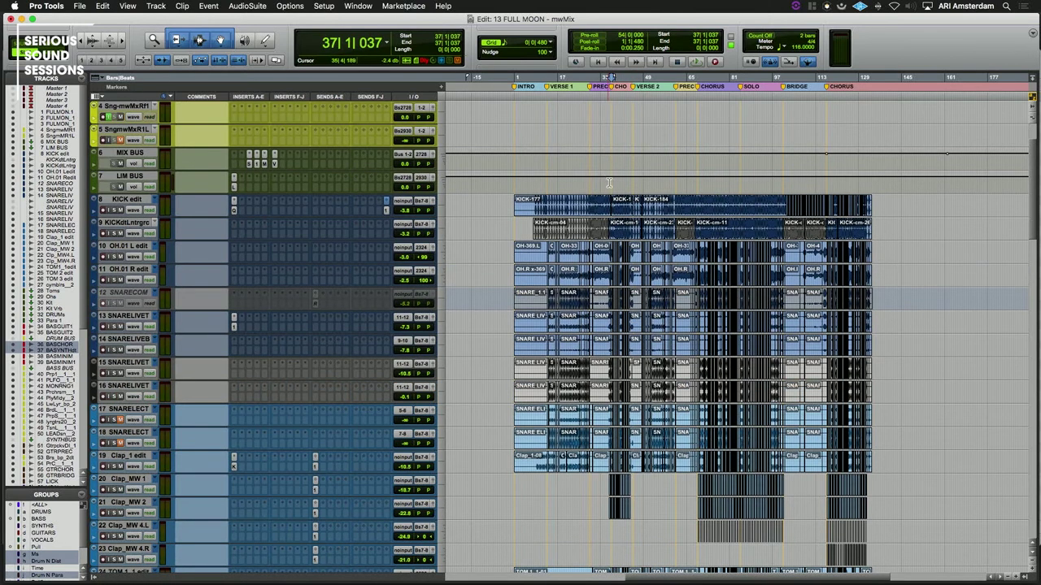
{"action": "left_click", "coordinate": [608, 182]}
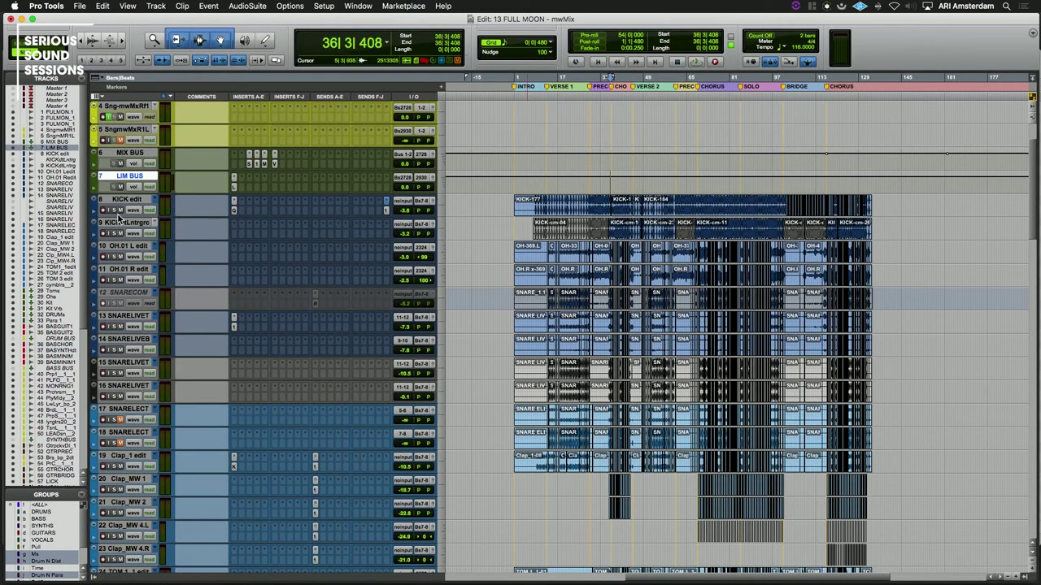
{"action": "key", "text": "space"}
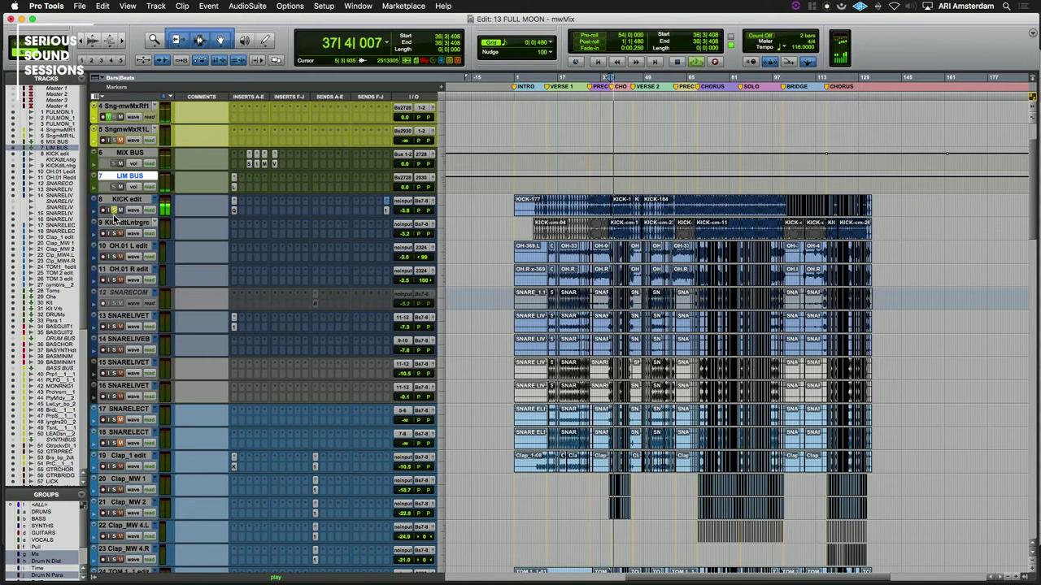
{"action": "left_click", "coordinate": [121, 223]}
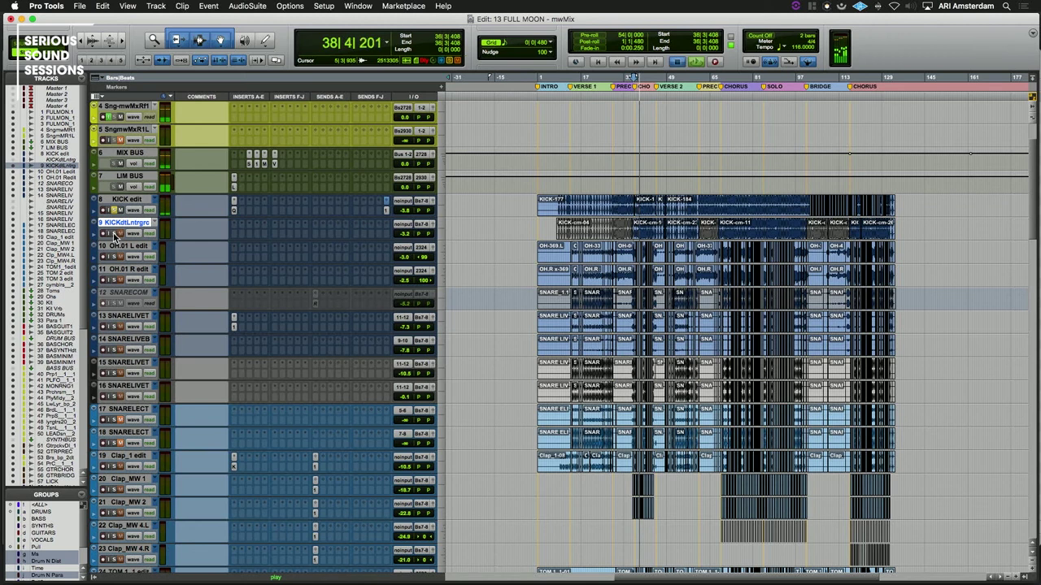
{"action": "key", "text": "space"}
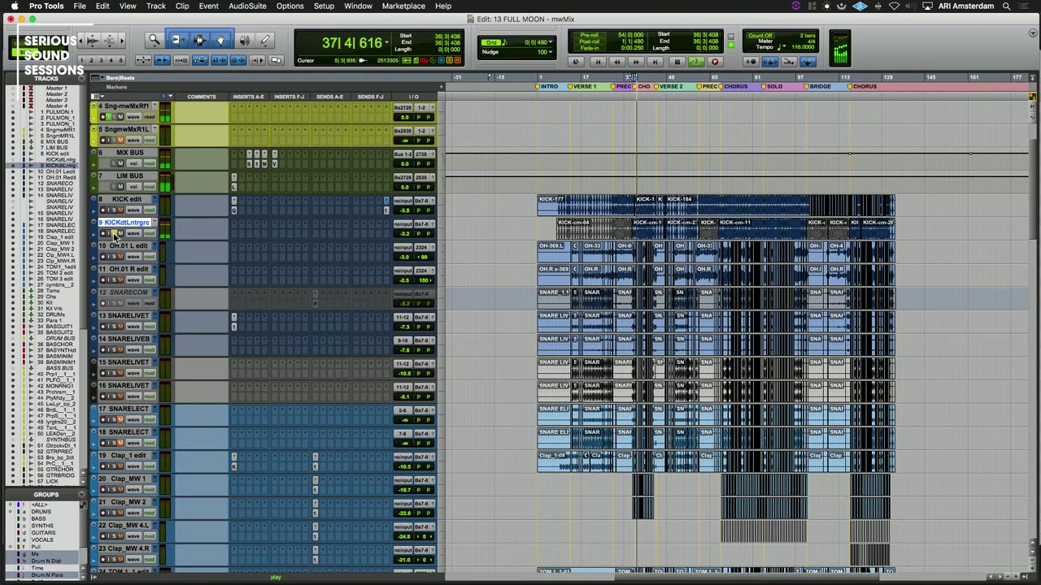
{"action": "key", "text": "space"}
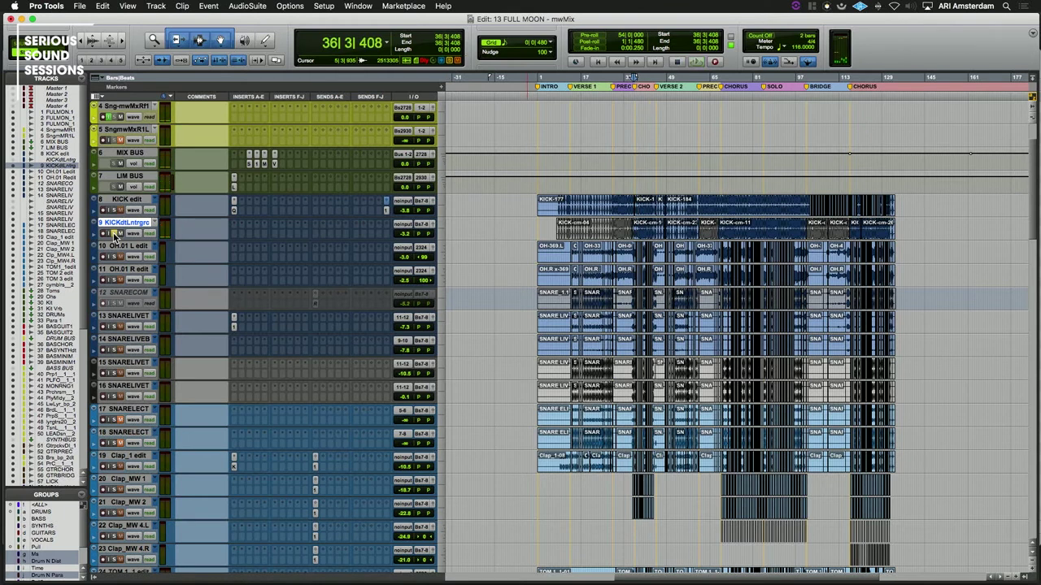
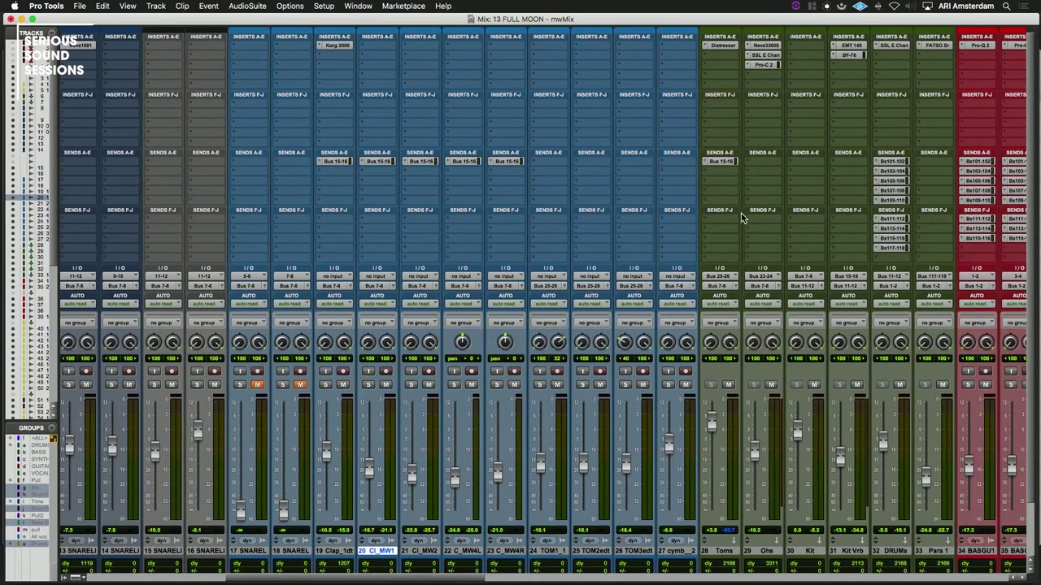
Open the FabFilter Pro-C 2 insert on the Ohs bus in the mixer and move its window clear of the insert slots
{"action": "scroll", "coordinate": [345, 391], "scroll_direction": "left", "scroll_amount": 3}
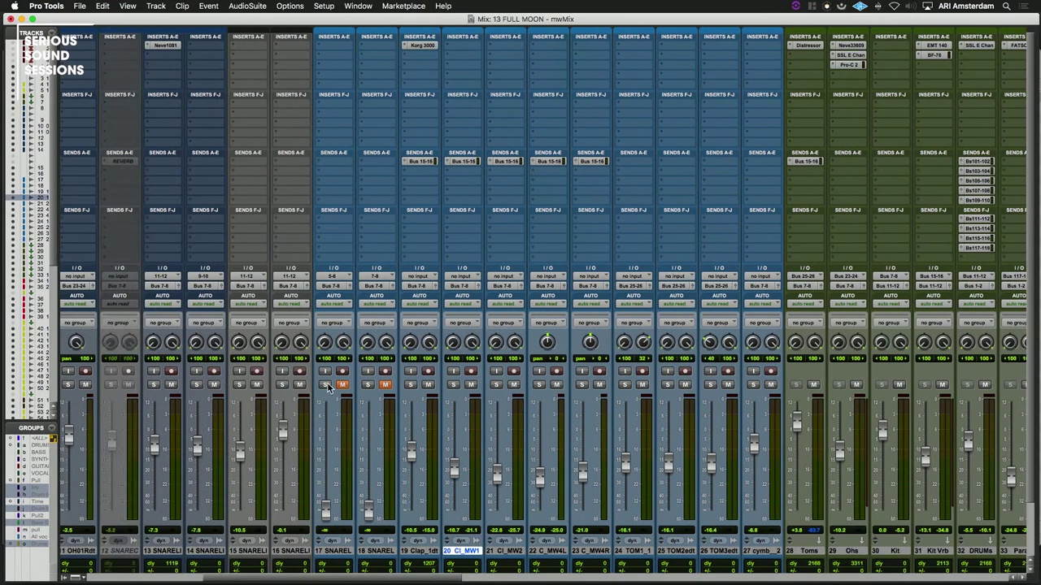
{"action": "scroll", "coordinate": [327, 389], "scroll_direction": "left", "scroll_amount": 5}
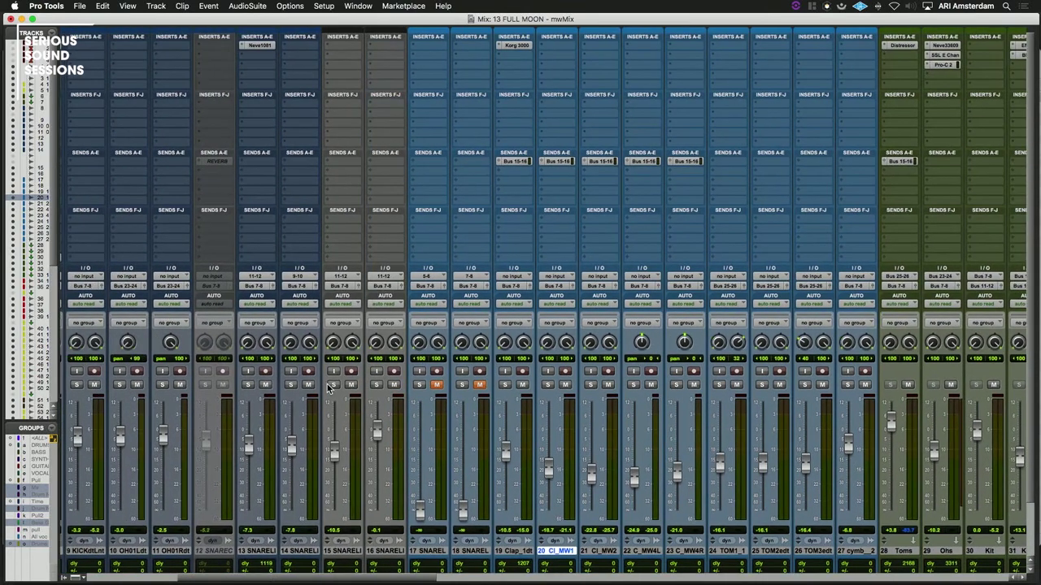
{"action": "scroll", "coordinate": [695, 445], "scroll_direction": "right", "scroll_amount": 10}
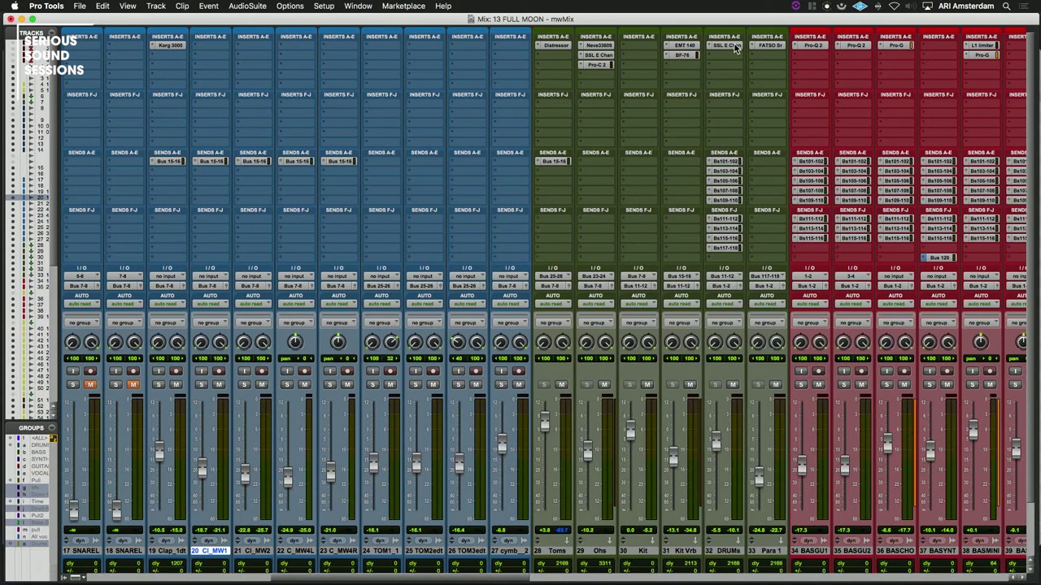
{"action": "left_click", "coordinate": [601, 65]}
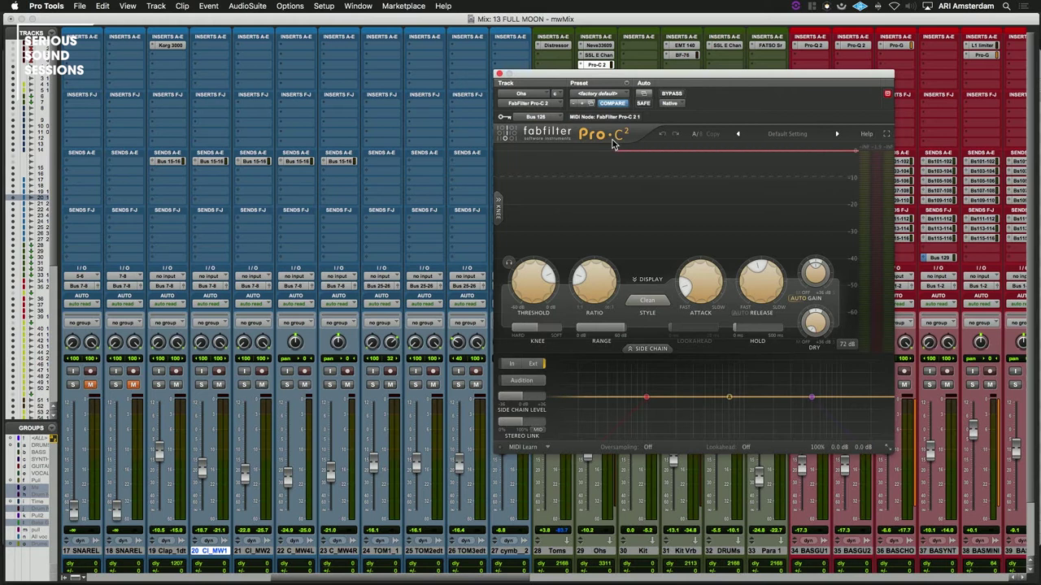
{"action": "left_click_drag", "start_coordinate": [506, 75], "coordinate": [627, 111]}
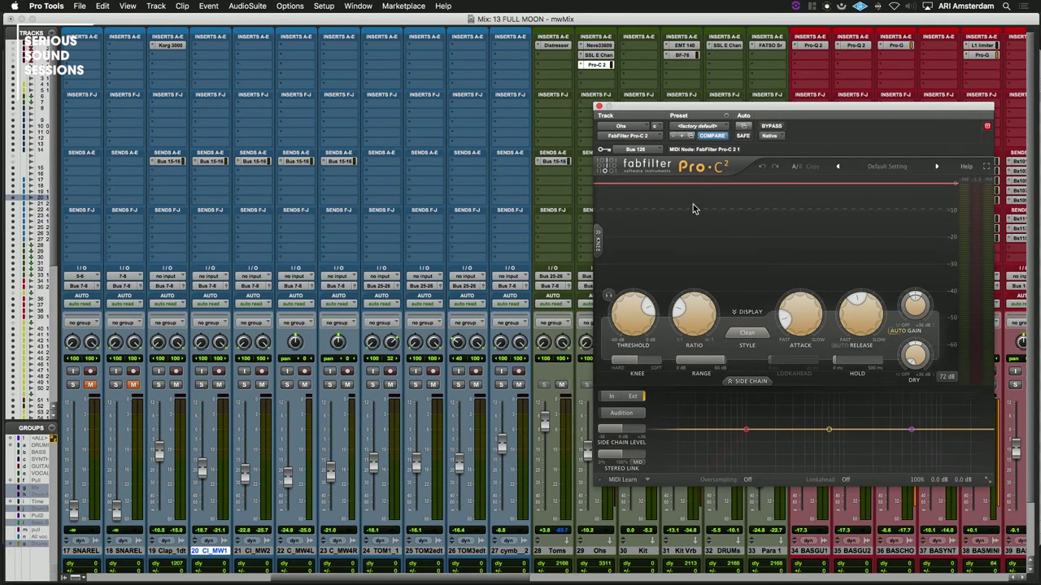
Solo all drum tracks from KICK edit through the cymbals and play them from bar 13 with the Ohs compressor visible in the Edit window
{"action": "scroll", "coordinate": [467, 270], "scroll_direction": "down", "scroll_amount": 3}
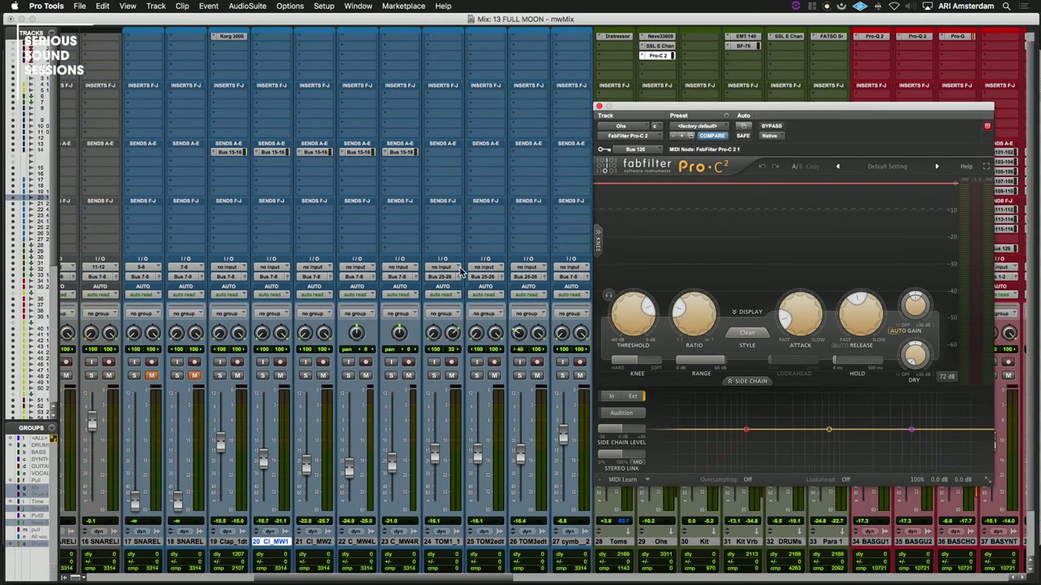
{"action": "scroll", "coordinate": [464, 271], "scroll_direction": "left", "scroll_amount": 4}
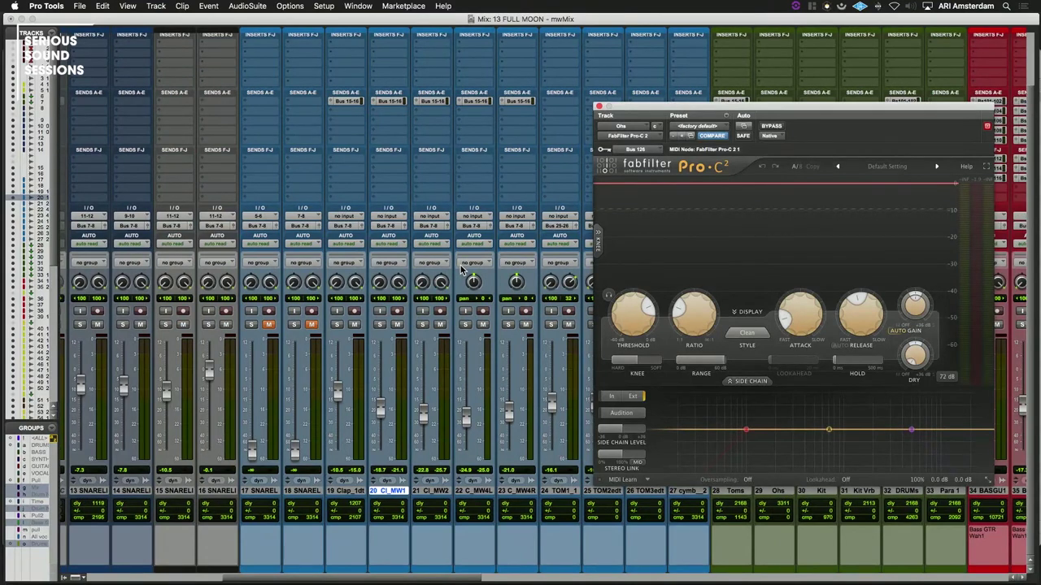
{"action": "scroll", "coordinate": [439, 272], "scroll_direction": "left", "scroll_amount": 5}
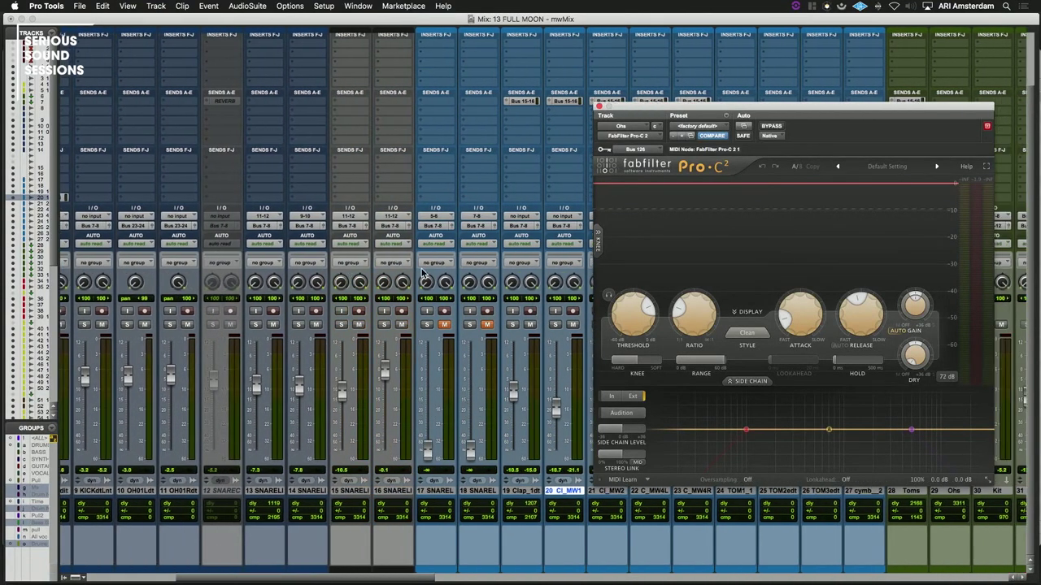
{"action": "scroll", "coordinate": [422, 274], "scroll_direction": "left", "scroll_amount": 3}
{"action": "left_click", "coordinate": [169, 493]}
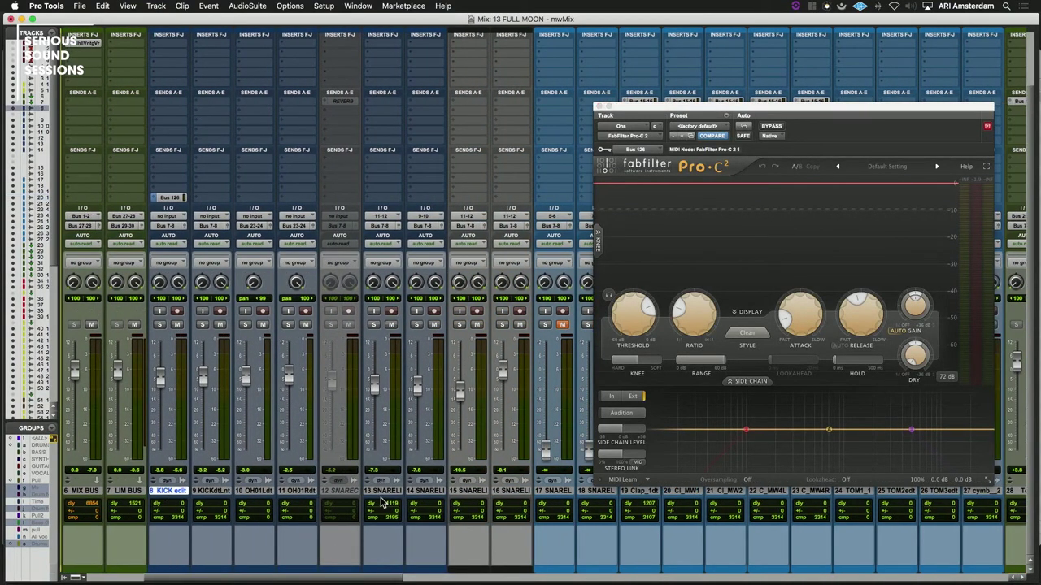
{"action": "scroll", "coordinate": [459, 487], "scroll_direction": "right", "scroll_amount": 1}
{"action": "scroll", "coordinate": [530, 498], "scroll_direction": "right", "scroll_amount": 5}
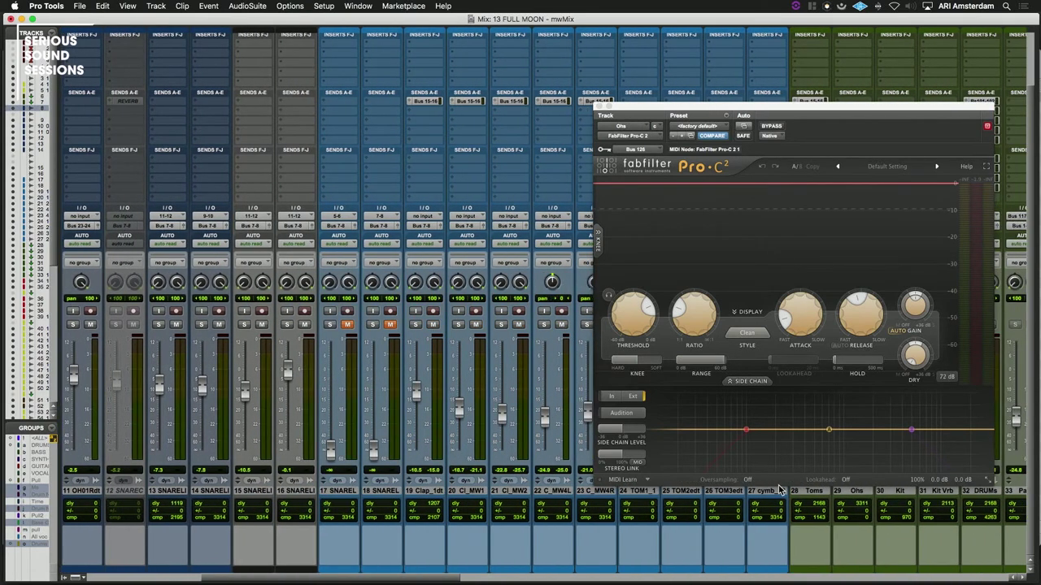
{"action": "left_click", "coordinate": [774, 492], "text": "shift"}
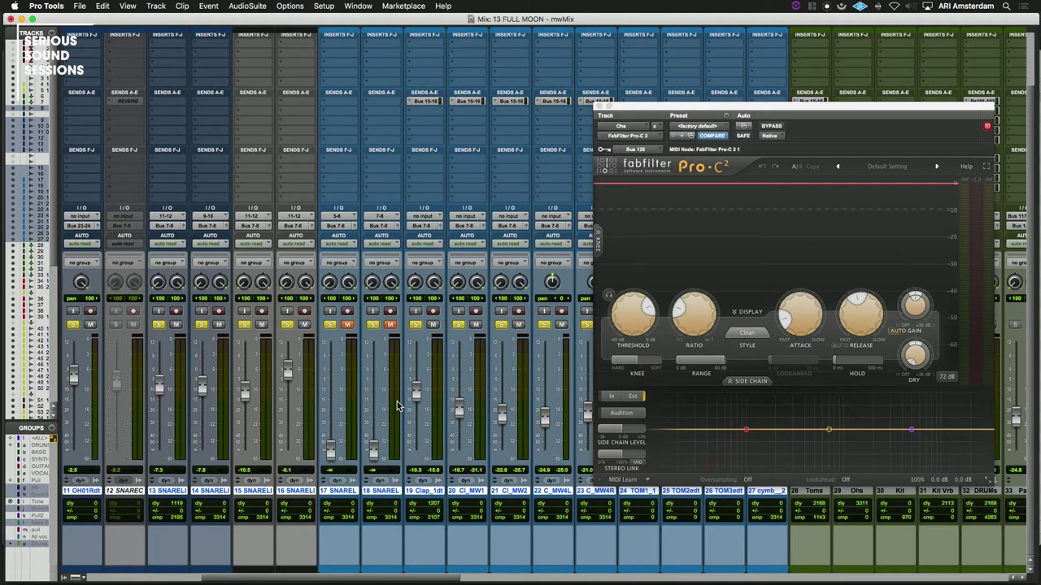
{"action": "key", "text": "super+equal"}
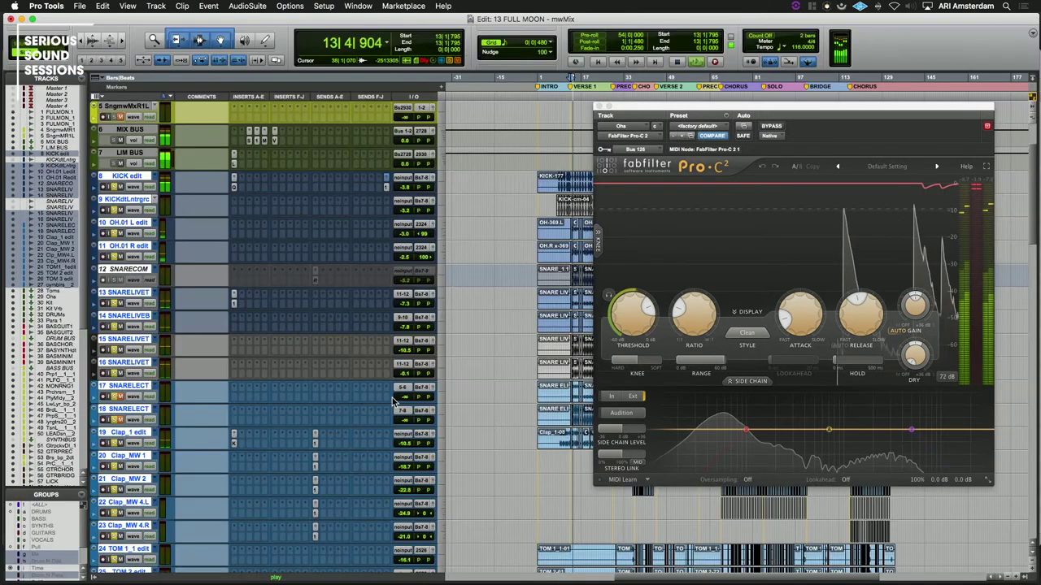
Play the soloed drums from bar 85 with the Ohs compressor showing, and return to the Mix window
{"action": "key", "text": "super+bracketleft"}
{"action": "key", "text": "super+bracketleft"}
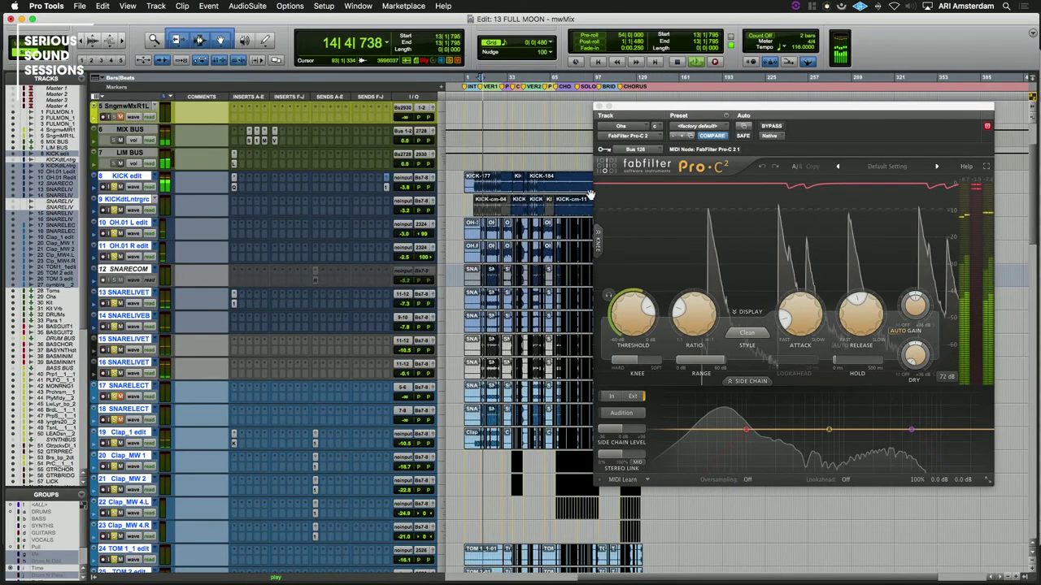
{"action": "key", "text": "space"}
{"action": "left_click", "coordinate": [576, 159]}
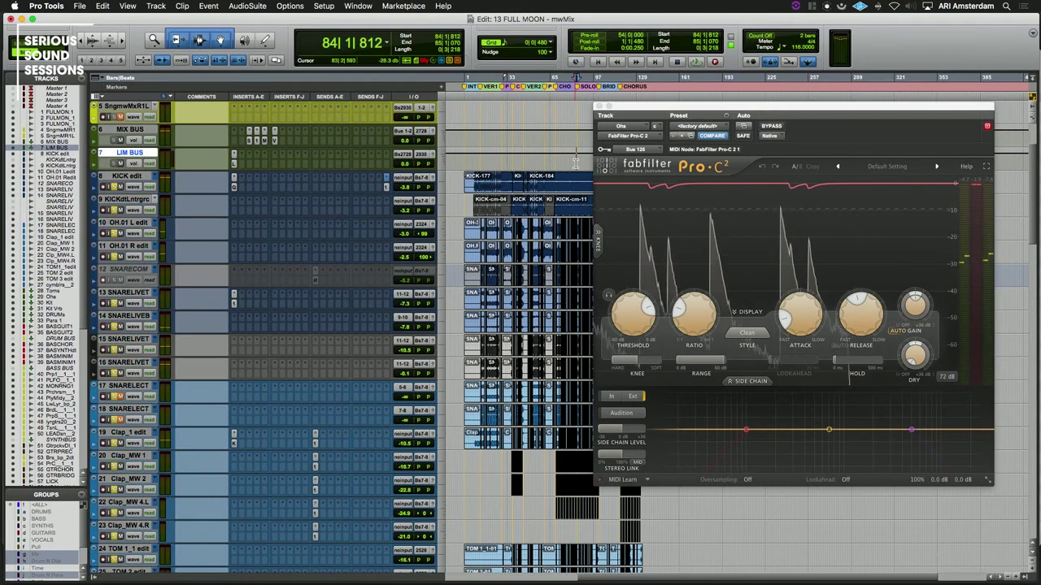
{"action": "left_click", "coordinate": [576, 162]}
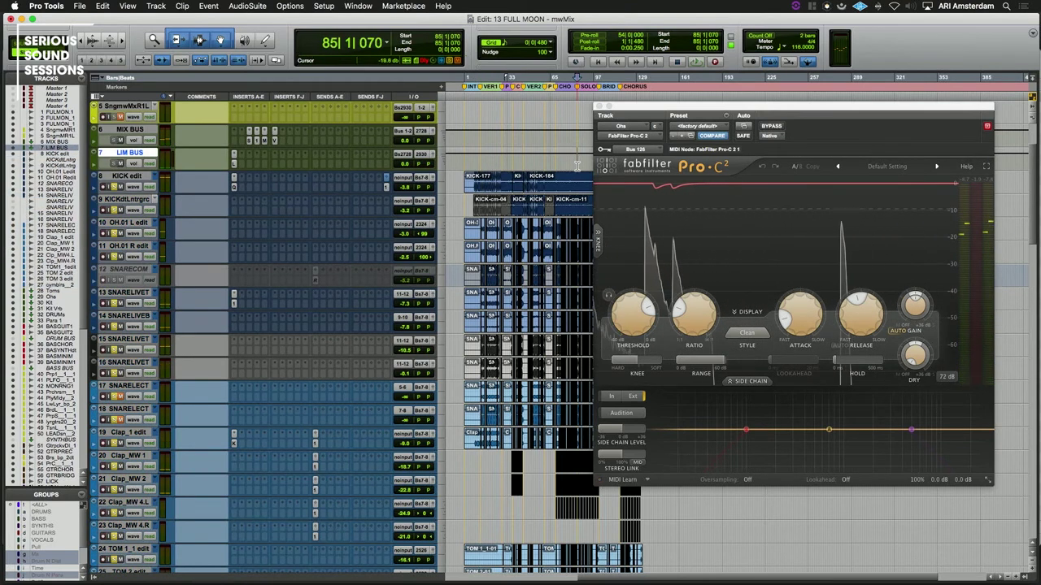
{"action": "key", "text": "space"}
{"action": "key", "text": "super+equal"}
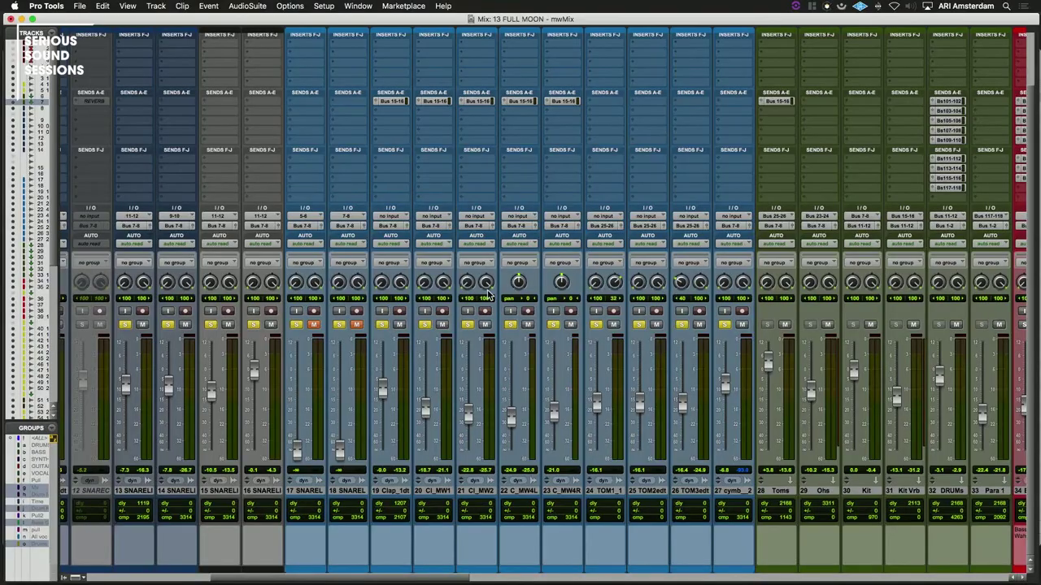
Inspect the Neve 33609 and SSL E Channel Strip inserts on the Ohs bus, and close the plug-in window
{"action": "scroll", "coordinate": [487, 298], "scroll_direction": "up", "scroll_amount": 3}
{"action": "scroll", "coordinate": [487, 297], "scroll_direction": "right", "scroll_amount": 2}
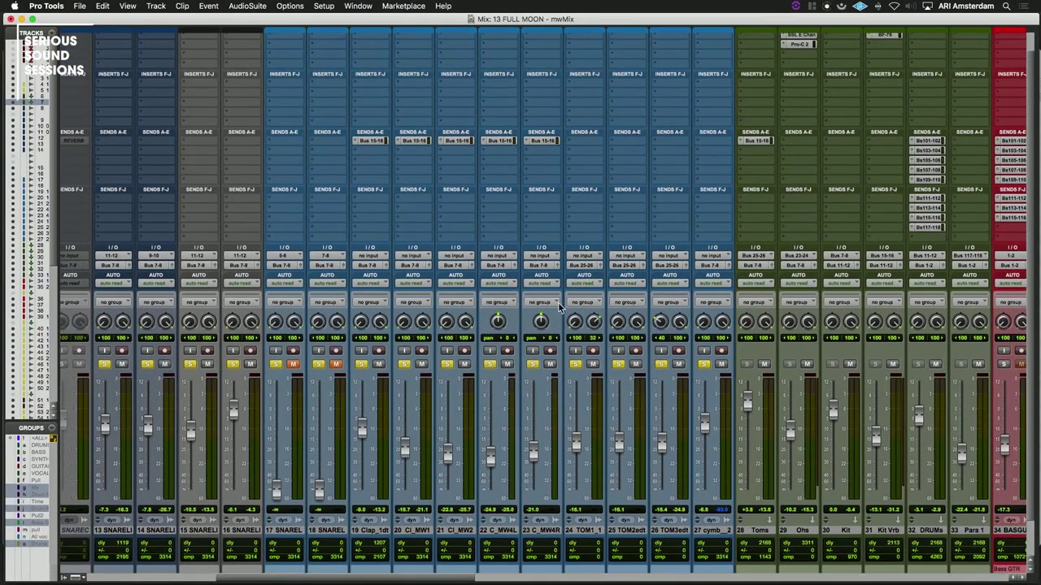
{"action": "scroll", "coordinate": [712, 166], "scroll_direction": "up", "scroll_amount": 2}
{"action": "left_click", "coordinate": [801, 46]}
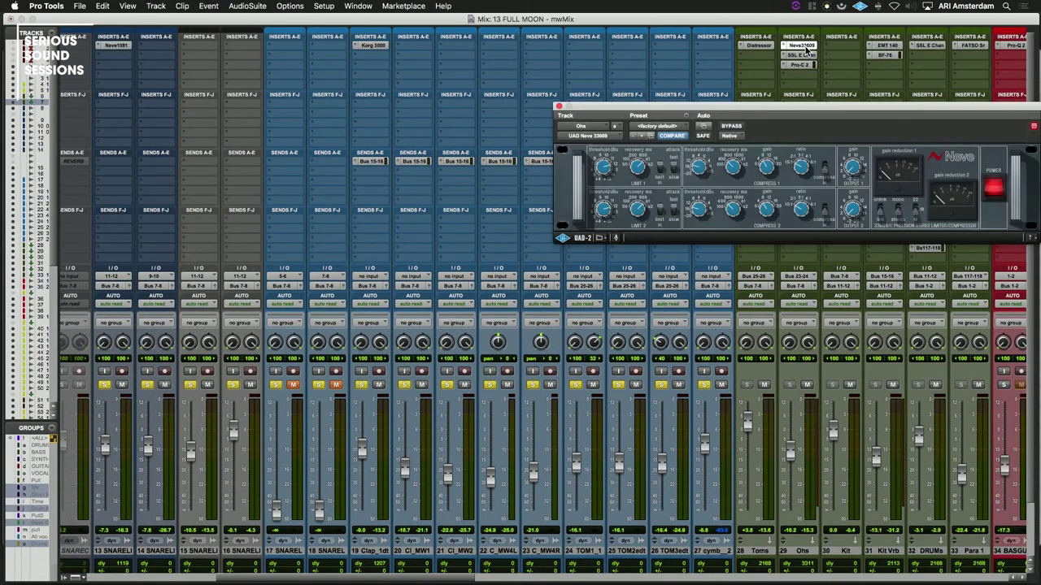
{"action": "left_click", "coordinate": [802, 54]}
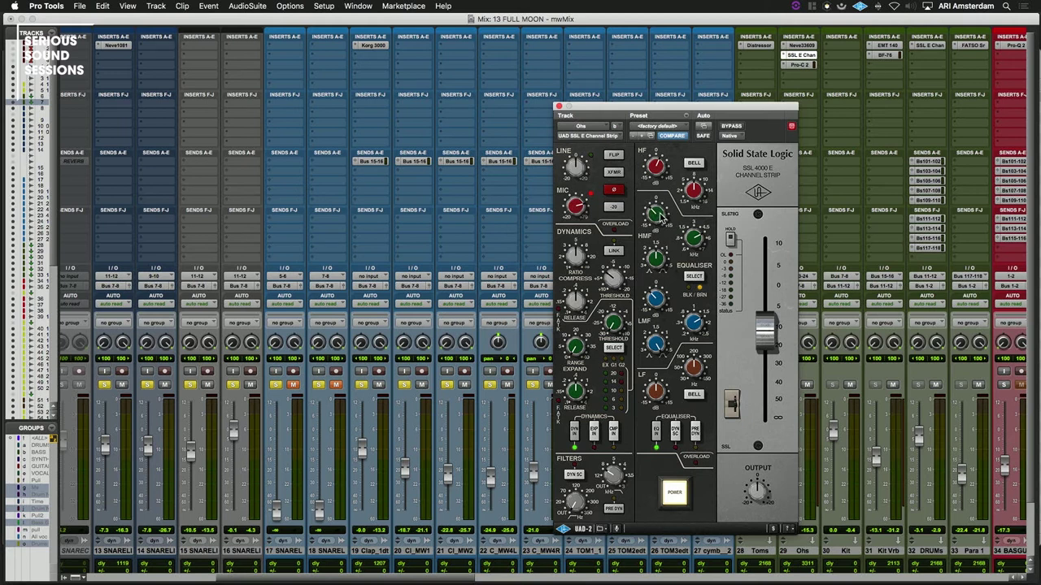
{"action": "left_click", "coordinate": [558, 107]}
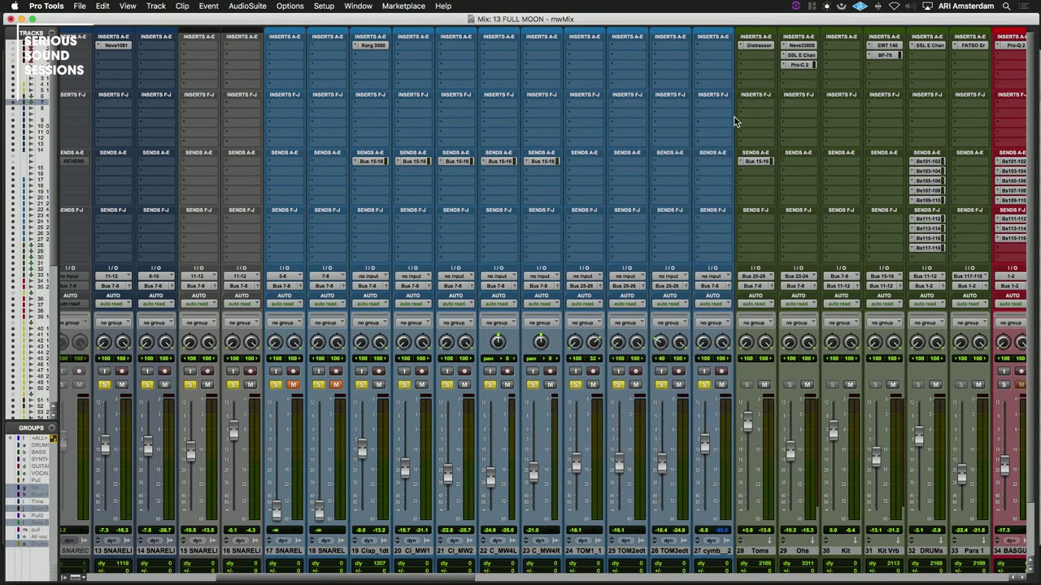
Inspect the Distressor insert on the Toms bus and close its window
{"action": "left_click", "coordinate": [758, 45]}
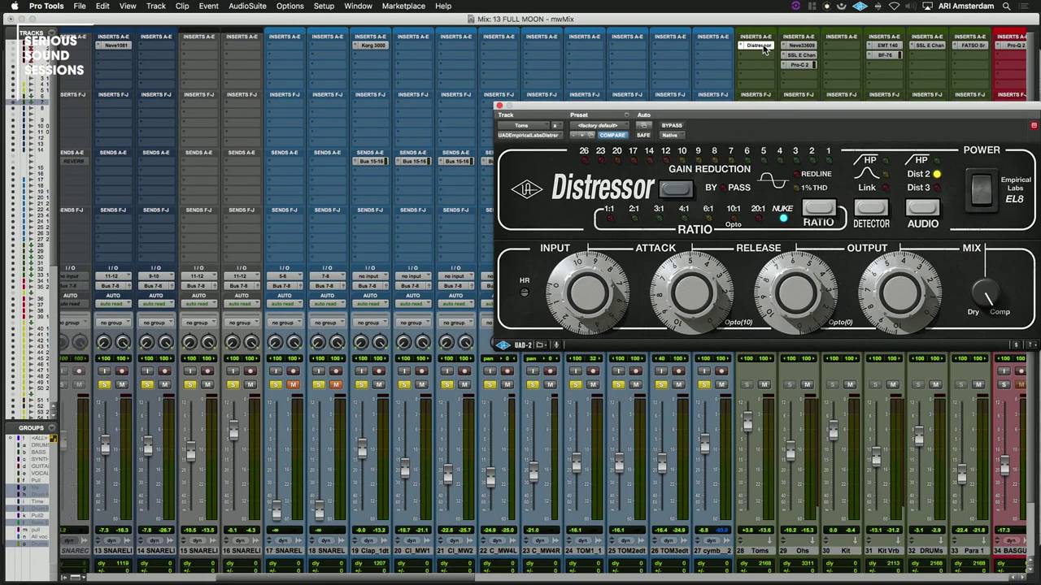
{"action": "left_click_drag", "start_coordinate": [782, 106], "coordinate": [783, 97]}
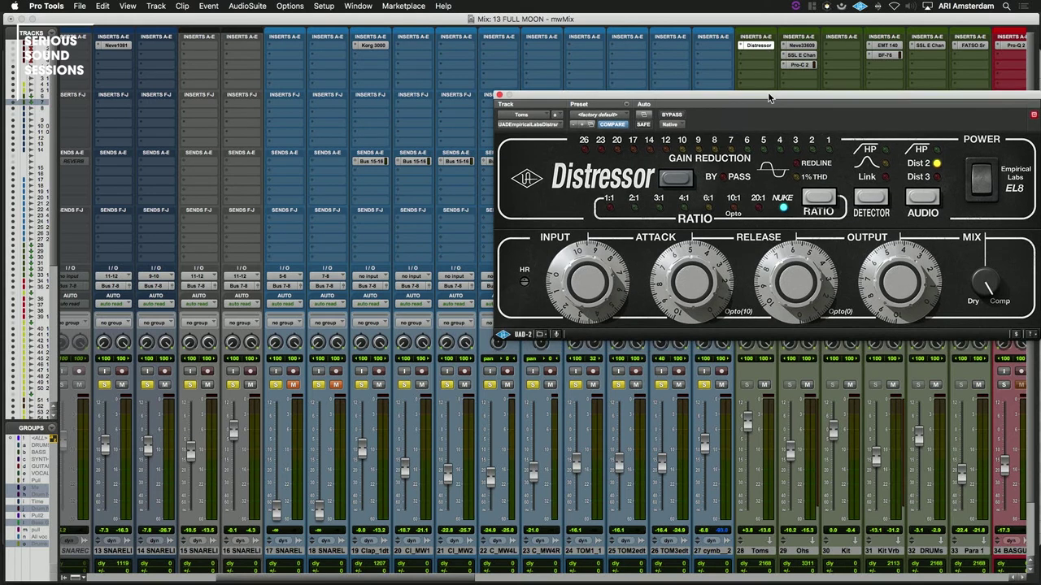
{"action": "left_click", "coordinate": [499, 96]}
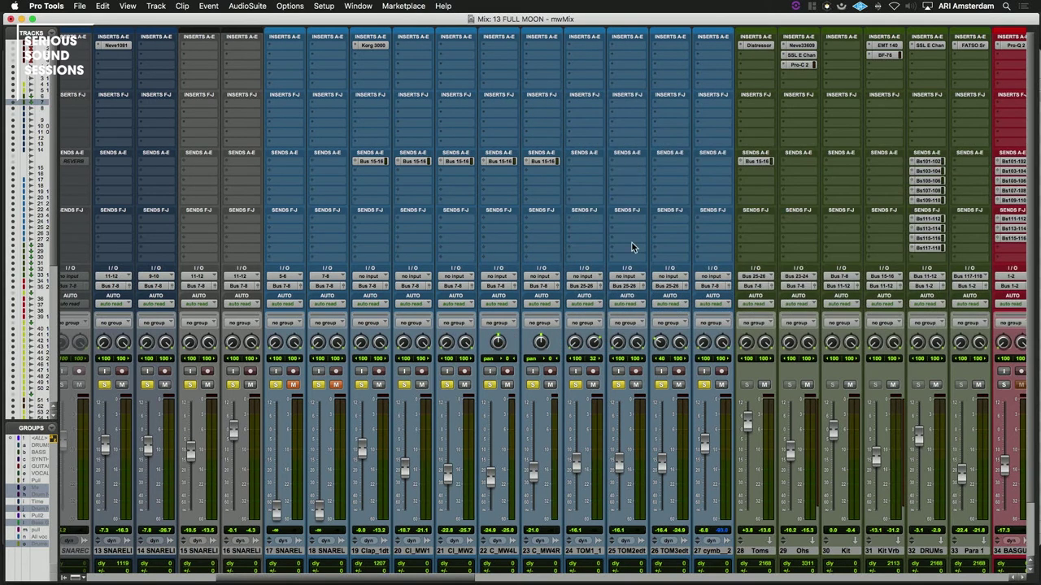
Play the soloed drums from bar 123 in the last chorus with the Mix window showing
{"action": "key", "text": "super+equal"}
{"action": "scroll", "coordinate": [580, 358], "scroll_direction": "down", "scroll_amount": 7}
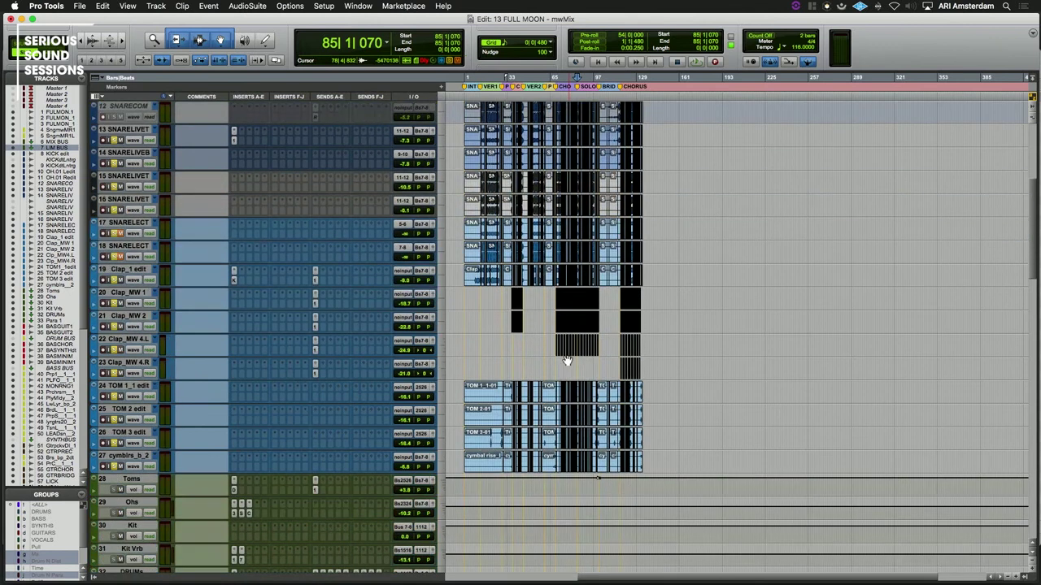
{"action": "key", "text": "super+equal"}
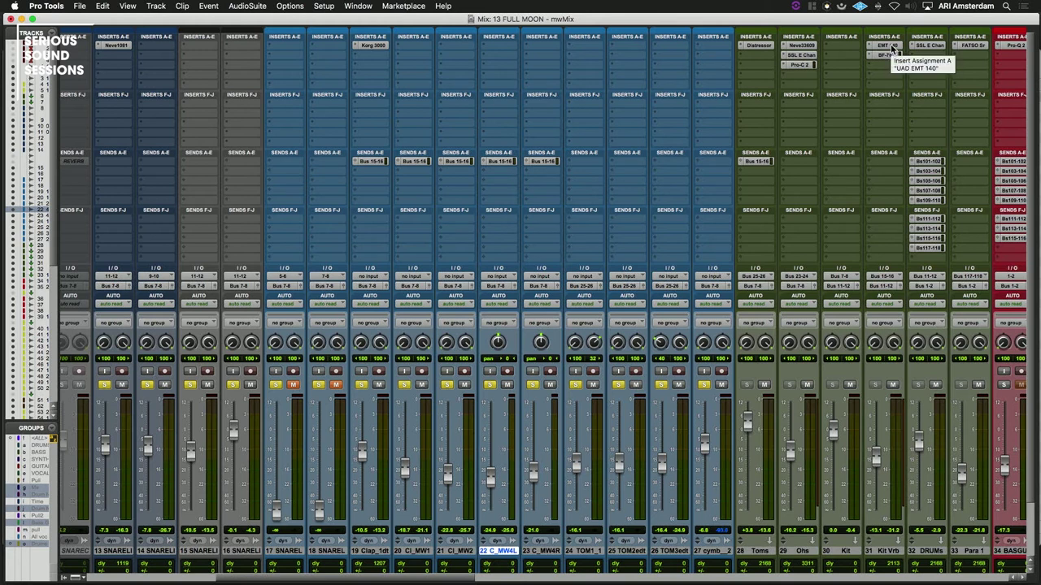
{"action": "key", "text": "super+equal"}
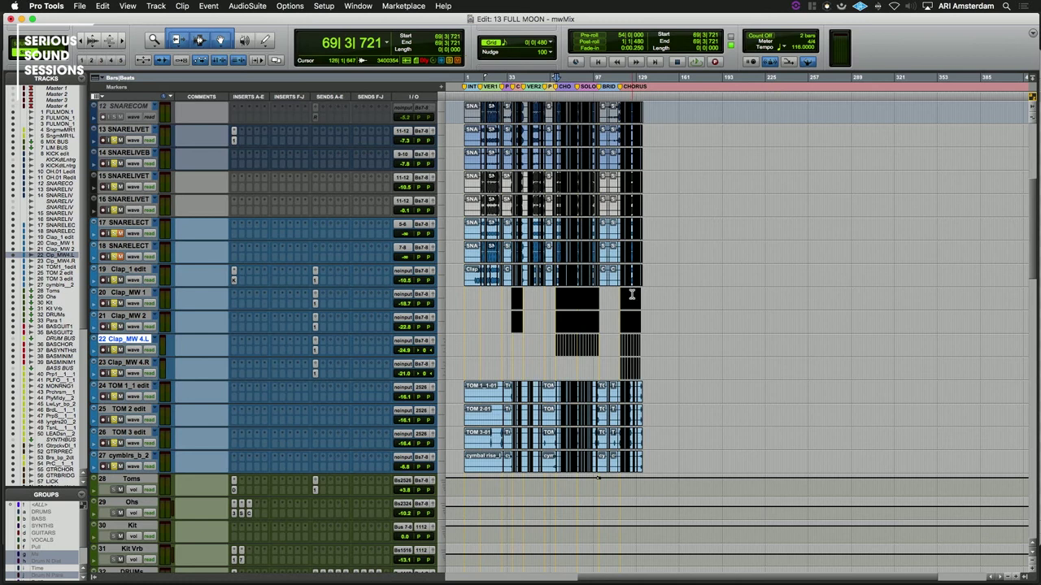
{"action": "left_click", "coordinate": [619, 342]}
{"action": "key", "text": "super+bracketright"}
{"action": "key", "text": "super+bracketright"}
{"action": "key", "text": "super+bracketright"}
{"action": "left_click", "coordinate": [814, 344]}
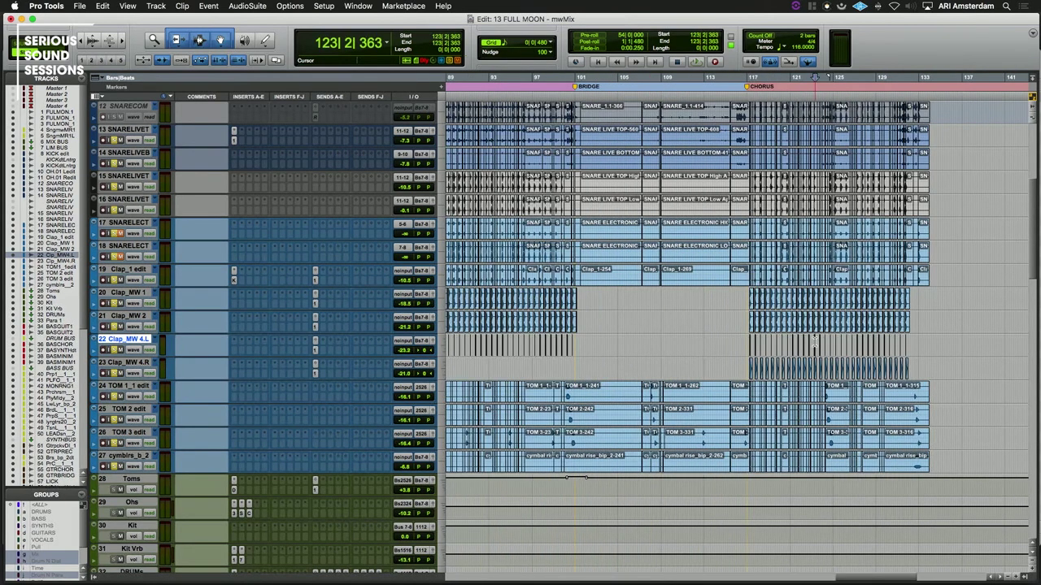
{"action": "key", "text": "super+equal"}
{"action": "key", "text": "space"}
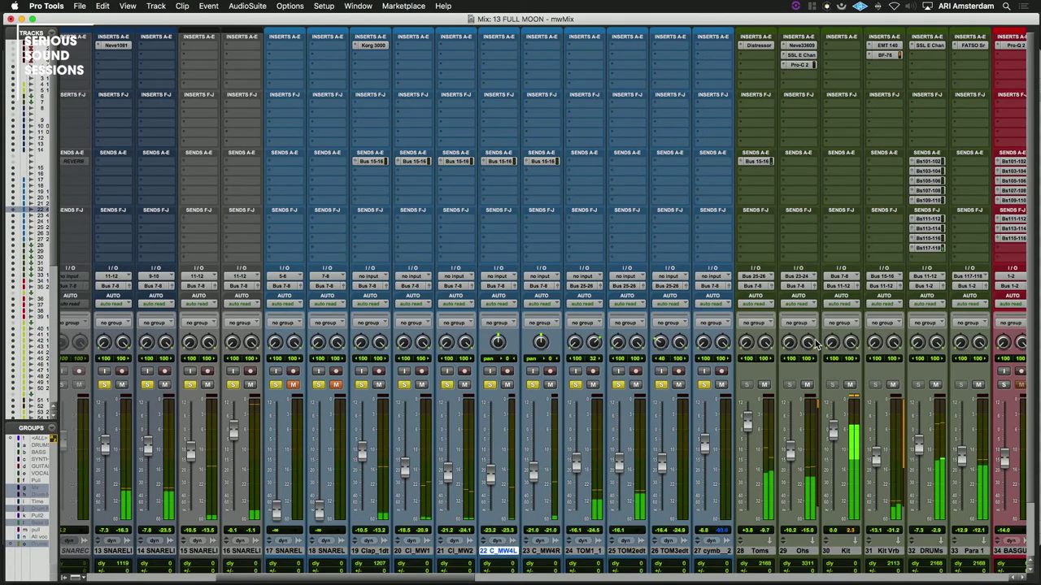
Return to the Edit window and replay the soloed drums from bar 123 with the mix bus and kick tracks in view
{"action": "key", "text": "super+equal"}
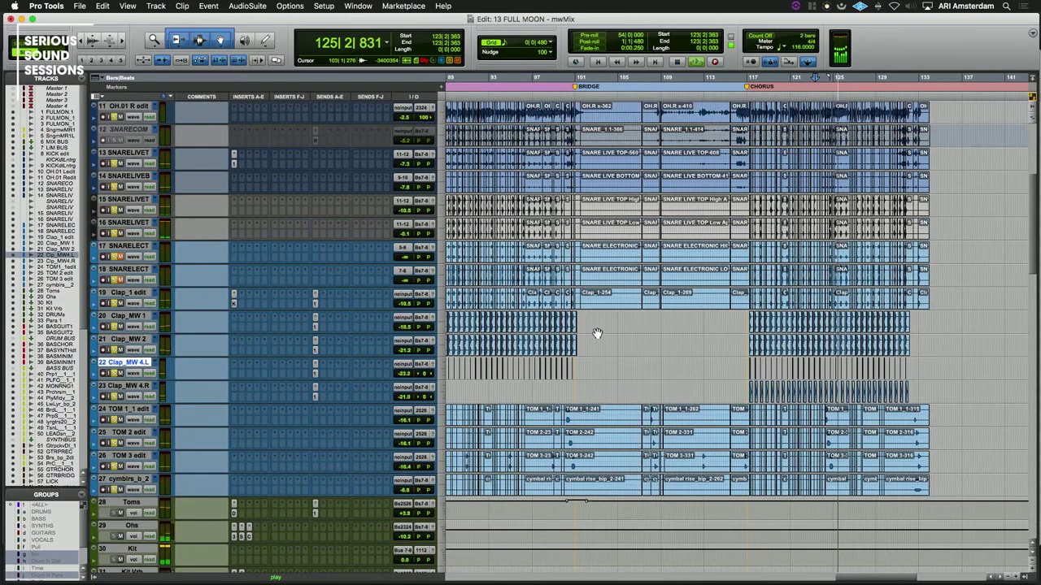
{"action": "key", "text": "super+bracketleft"}
{"action": "key", "text": "super+bracketleft"}
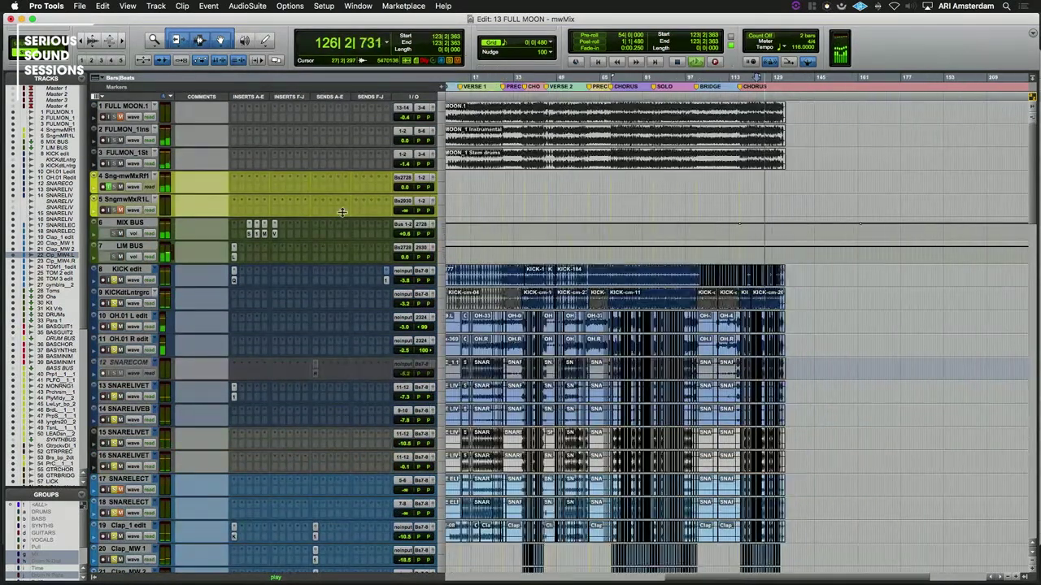
{"action": "key", "text": "space"}
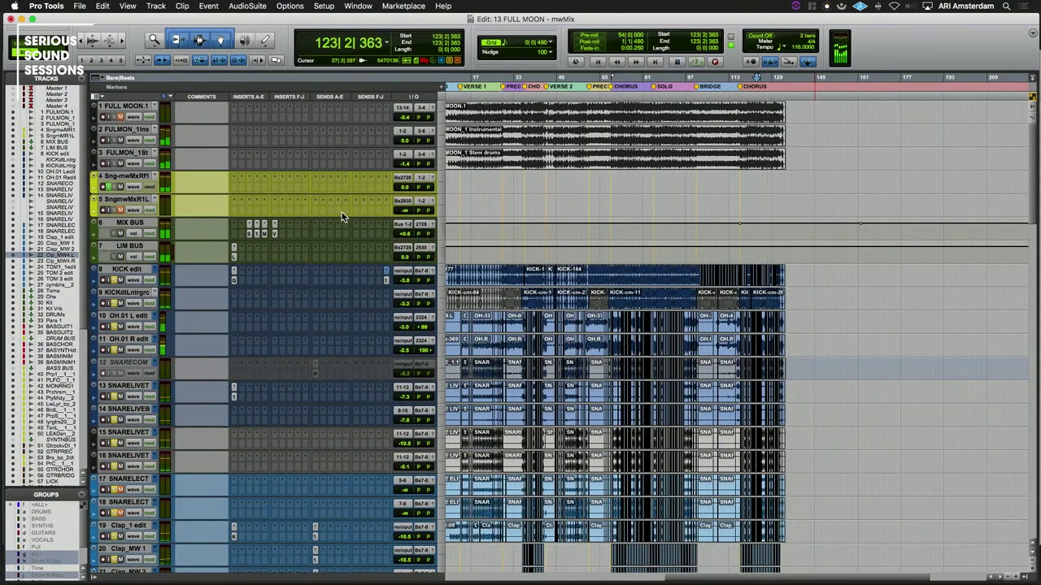
{"action": "key", "text": "space"}
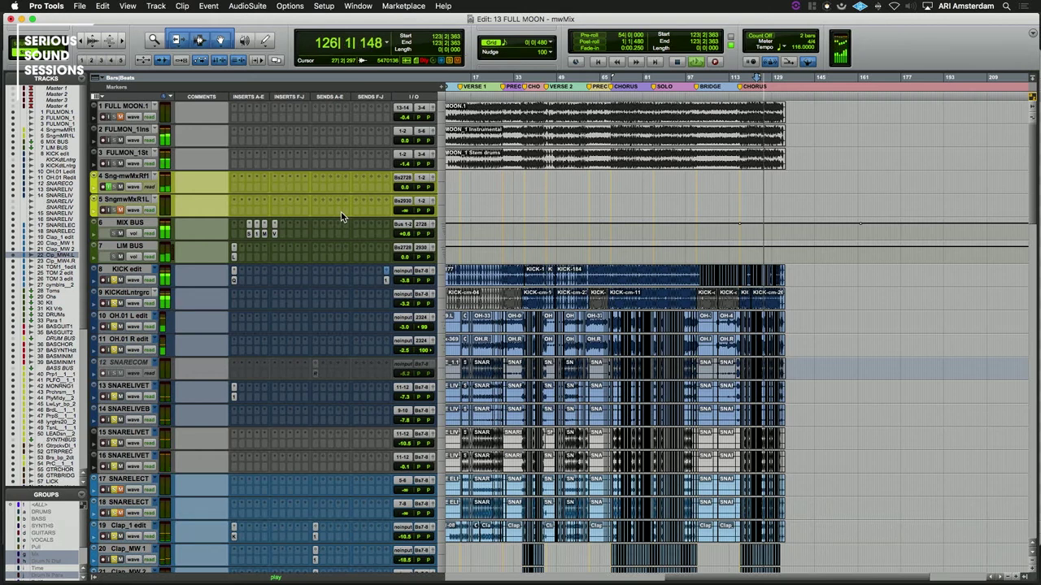
{"action": "key", "text": "space"}
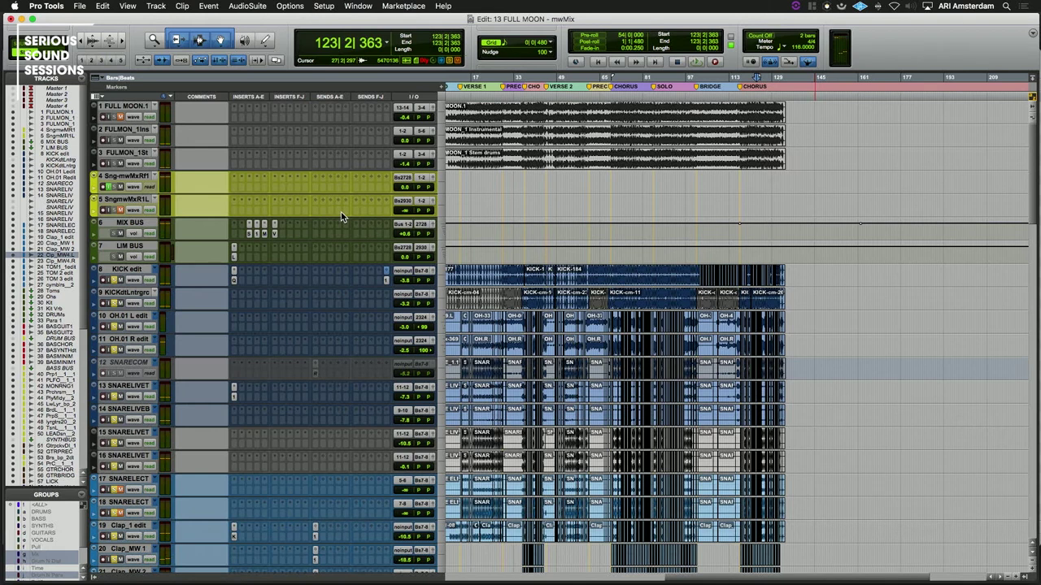
Select the four Clap_MW tracks from bar 31 past the end of the song, and clear the drum solos
{"action": "key", "text": "super+bracketleft"}
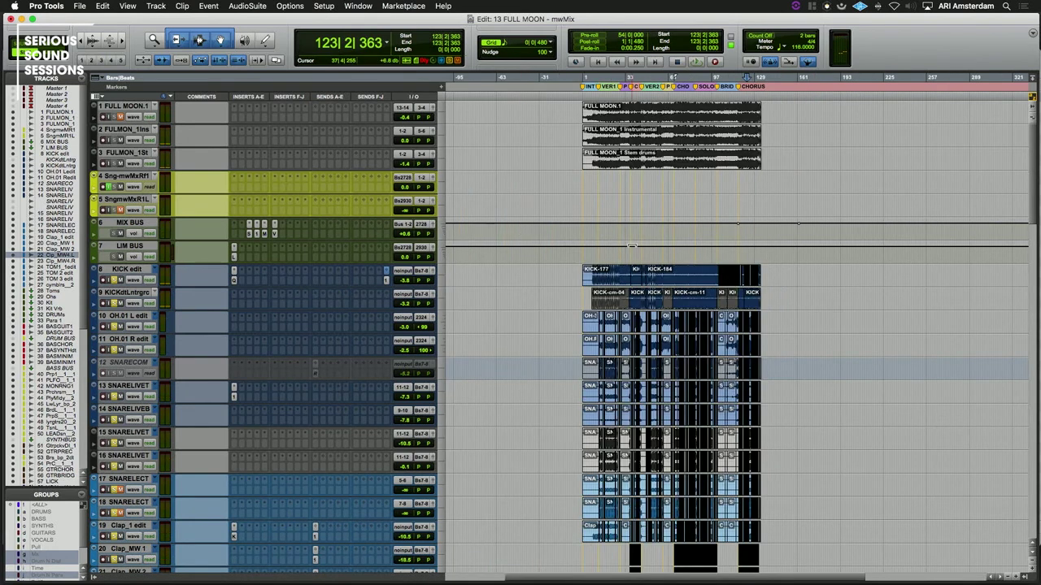
{"action": "scroll", "coordinate": [632, 246], "scroll_direction": "down", "scroll_amount": 5}
{"action": "left_click_drag", "start_coordinate": [628, 202], "coordinate": [768, 278]}
{"action": "scroll", "coordinate": [651, 329], "scroll_direction": "down", "scroll_amount": 3}
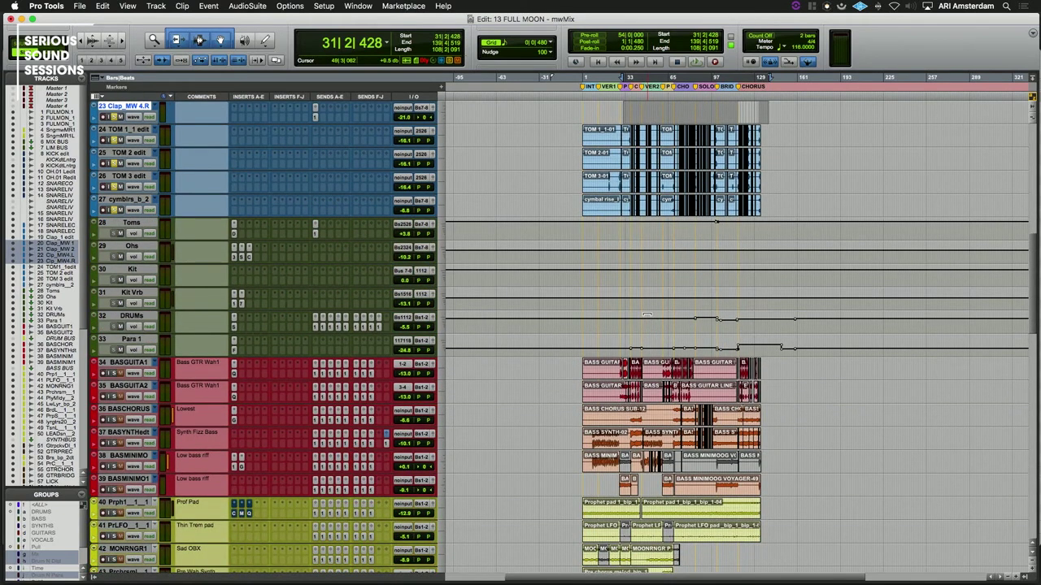
{"action": "left_click", "coordinate": [115, 210]}
Enlarge the Prof Pad track among the synths and open its Moog Multimode Filter insert
{"action": "scroll", "coordinate": [633, 309], "scroll_direction": "down", "scroll_amount": 5}
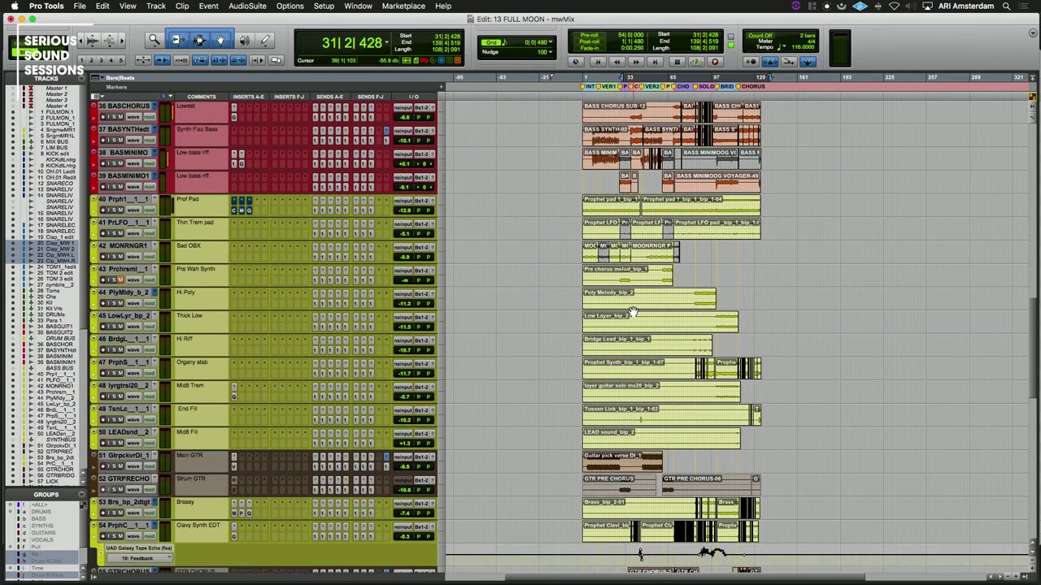
{"action": "left_click", "coordinate": [568, 205]}
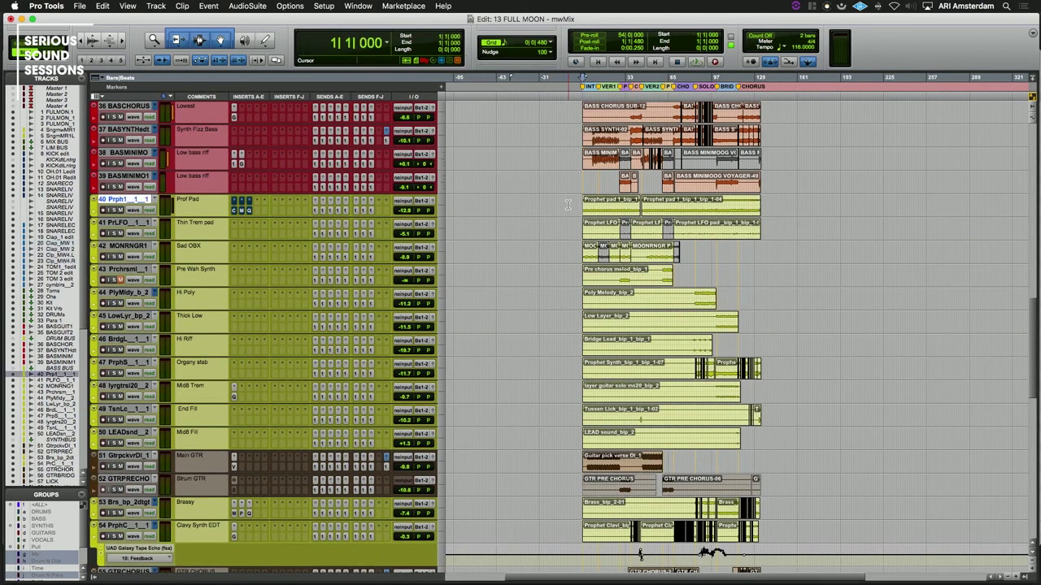
{"action": "scroll", "coordinate": [567, 205], "scroll_direction": "down", "scroll_amount": 1}
{"action": "scroll", "coordinate": [568, 205], "scroll_direction": "down", "scroll_amount": 2}
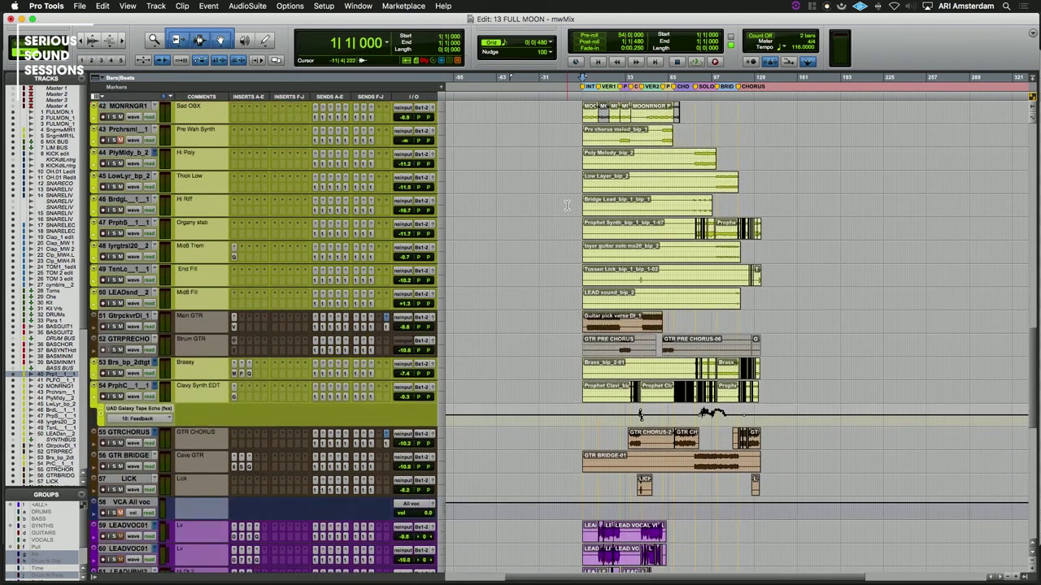
{"action": "scroll", "coordinate": [567, 205], "scroll_direction": "up", "scroll_amount": 3}
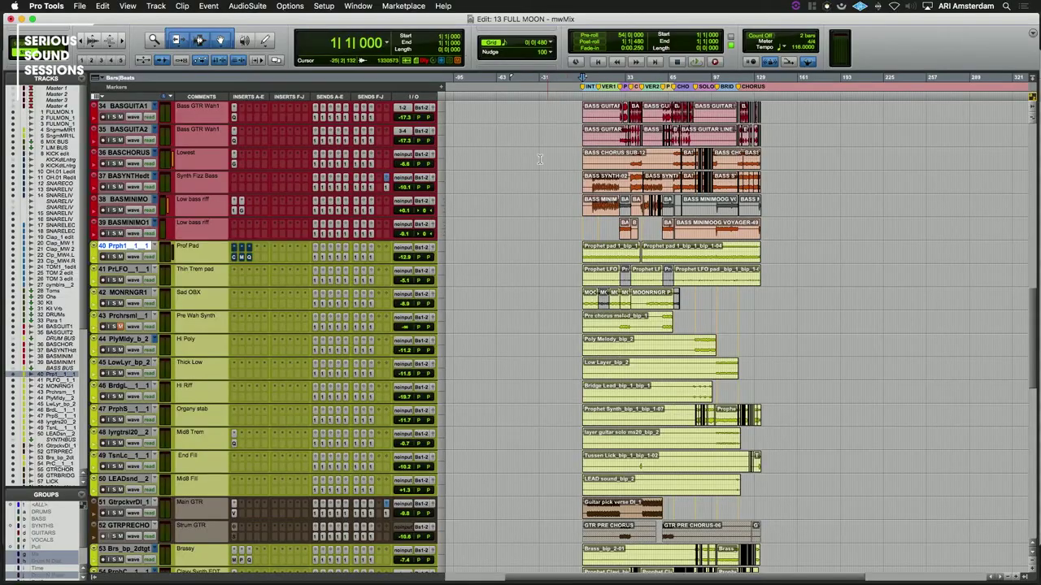
{"action": "right_click", "coordinate": [442, 247]}
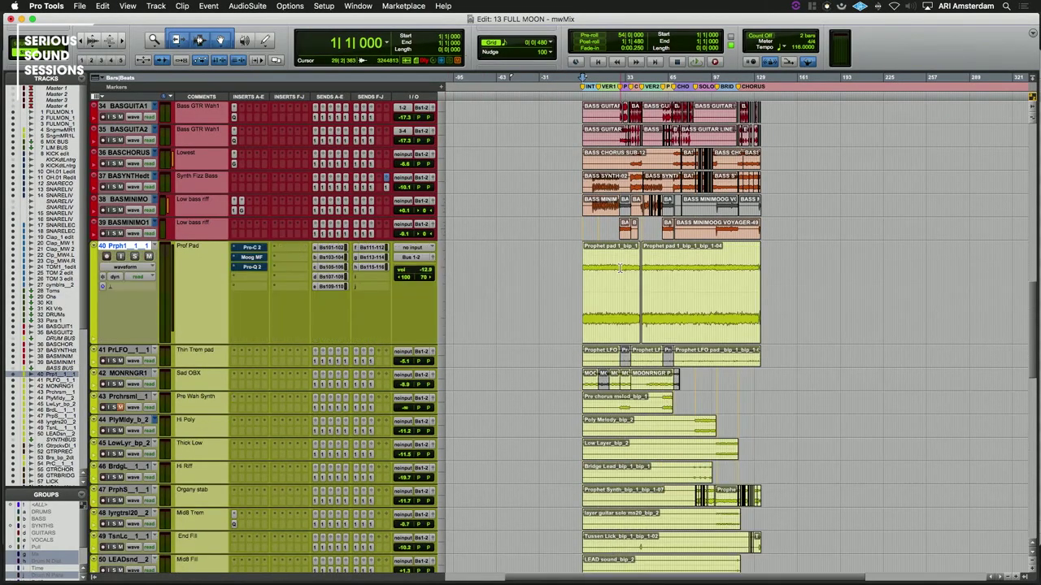
{"action": "left_click", "coordinate": [252, 256]}
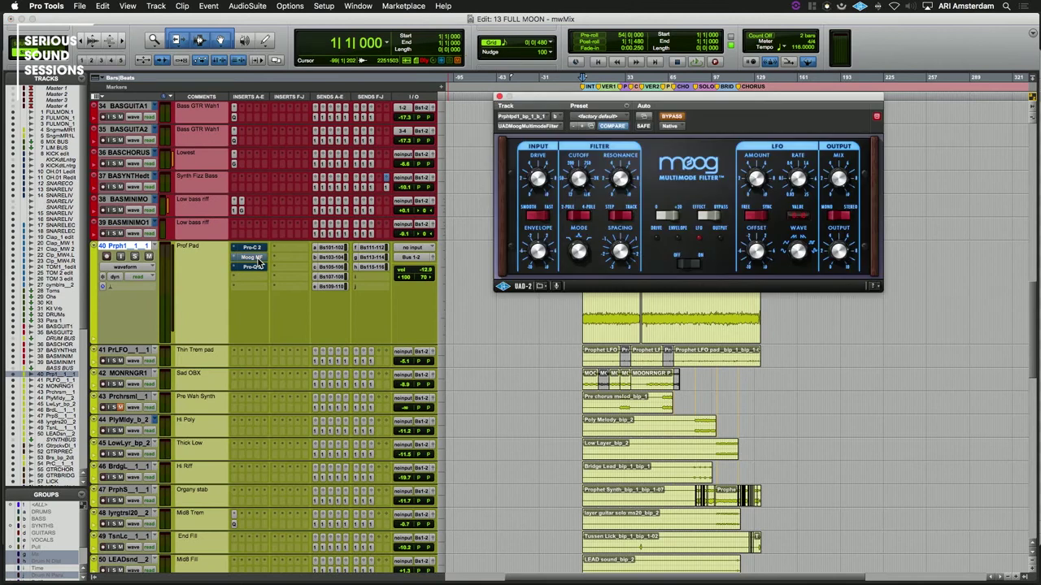
Display the Moog Multimode Filter's Cutoff automation on the Prof Pad track
{"action": "left_click", "coordinate": [150, 269]}
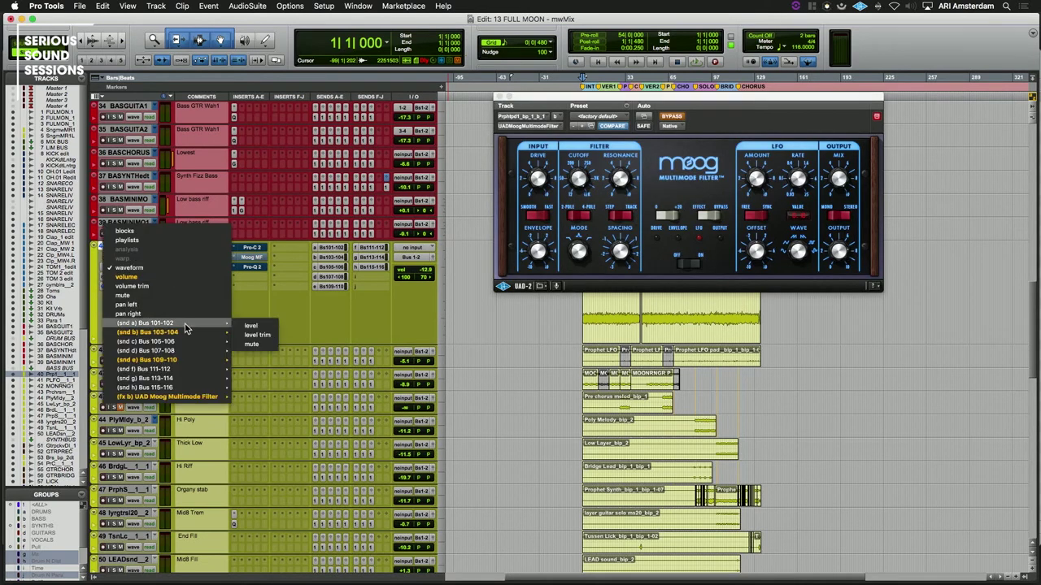
{"action": "mouse_move", "coordinate": [210, 398]}
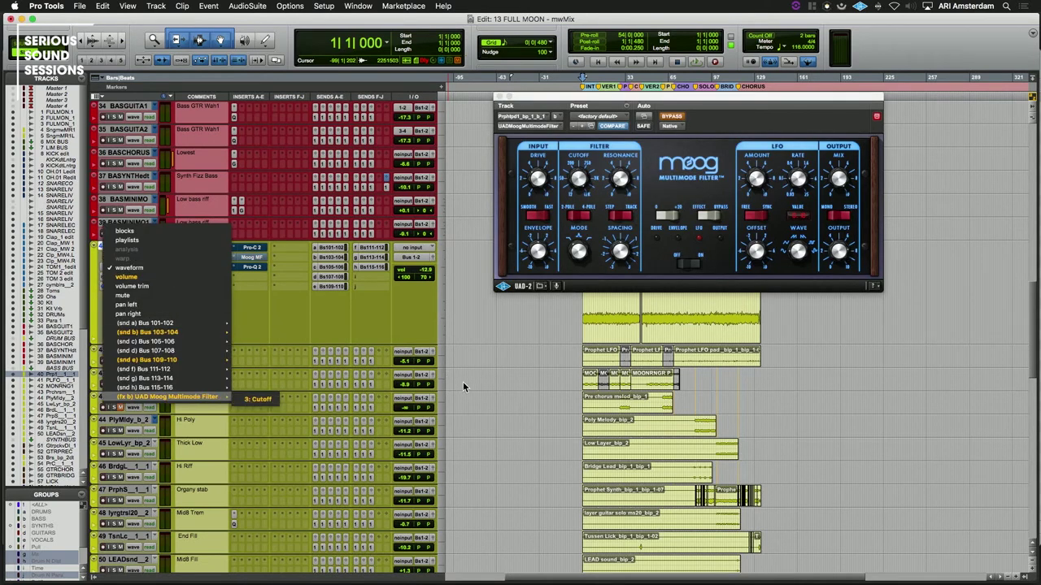
{"action": "left_click", "coordinate": [252, 400]}
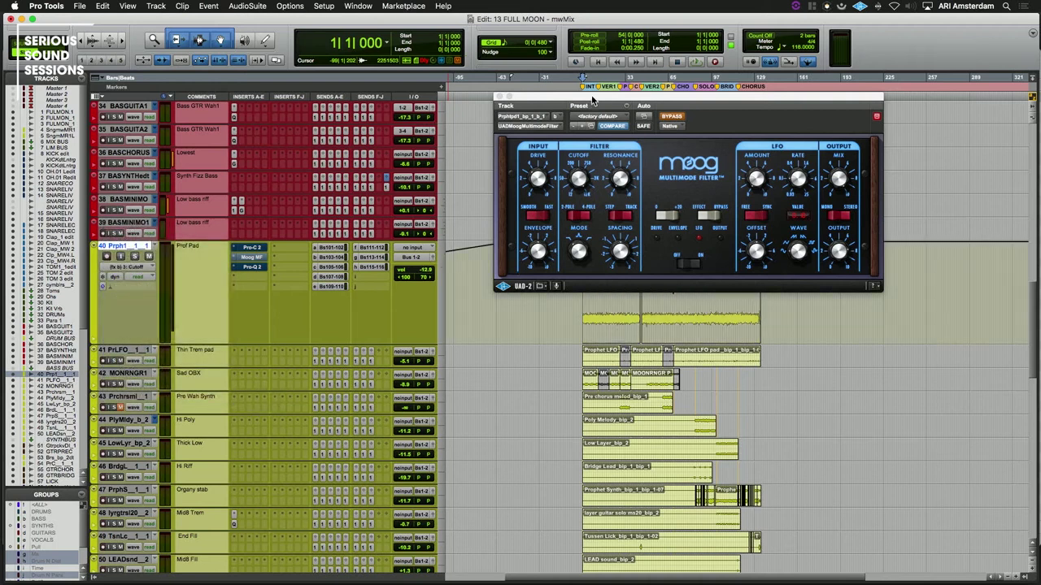
Move the Moog filter window clear of the Prof Pad cutoff automation and take the filter out of bypass
{"action": "left_click_drag", "start_coordinate": [592, 99], "coordinate": [676, 30]}
{"action": "left_click", "coordinate": [648, 299]}
{"action": "key", "text": "super+bracketright"}
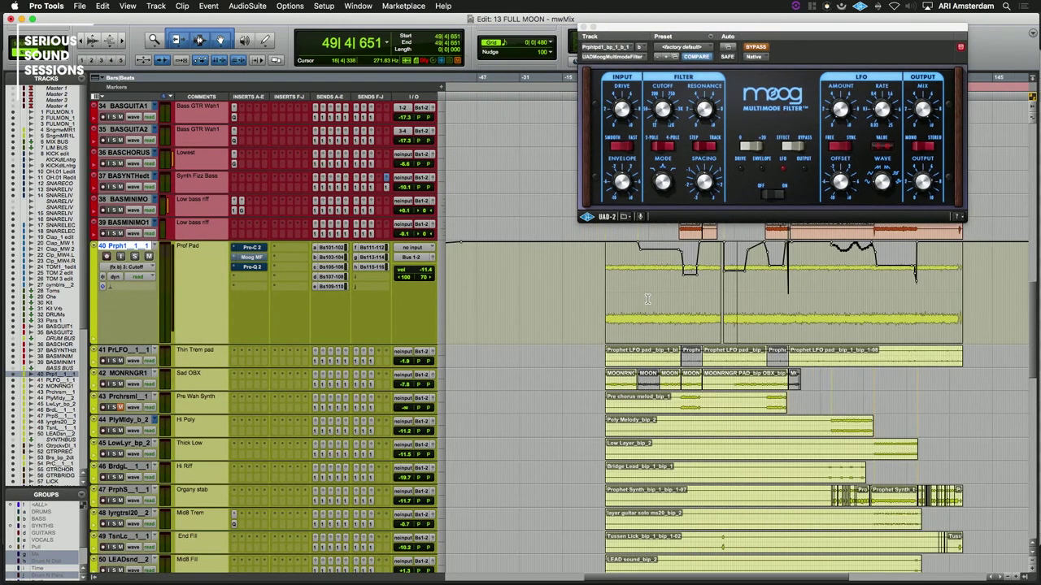
{"action": "left_click_drag", "start_coordinate": [636, 286], "coordinate": [591, 286]}
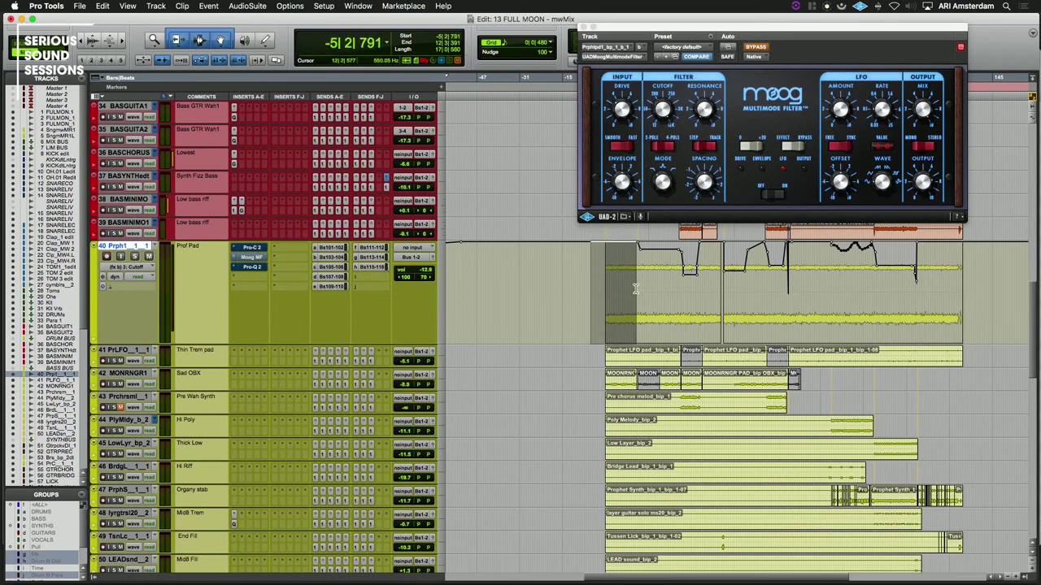
{"action": "left_click", "coordinate": [243, 259]}
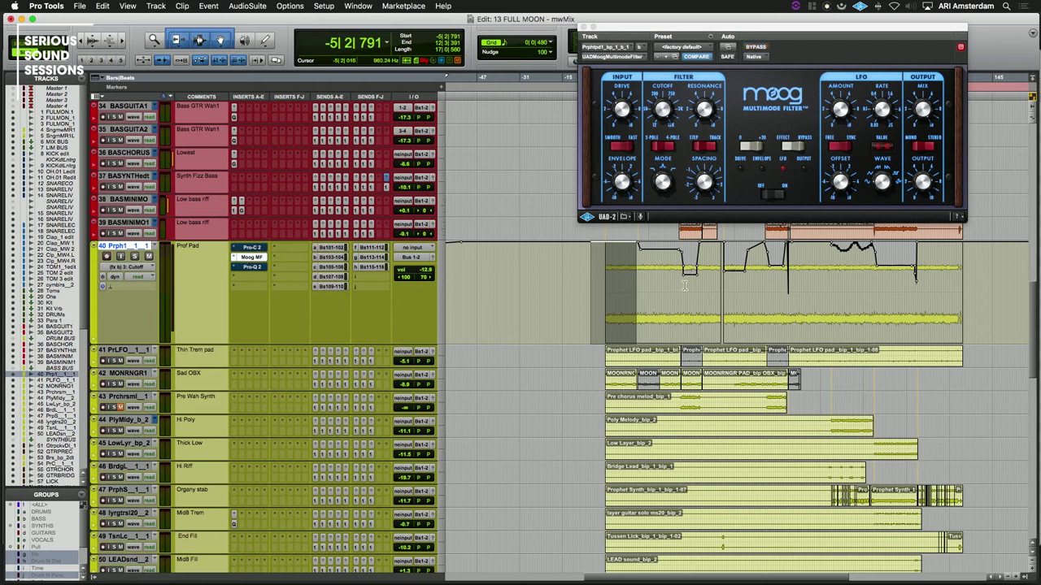
Examine the Prof Pad cutoff automation section by section from bar 13 through the last chorus, and place the cursor before the song start
{"action": "left_click_drag", "start_coordinate": [638, 273], "coordinate": [685, 275]}
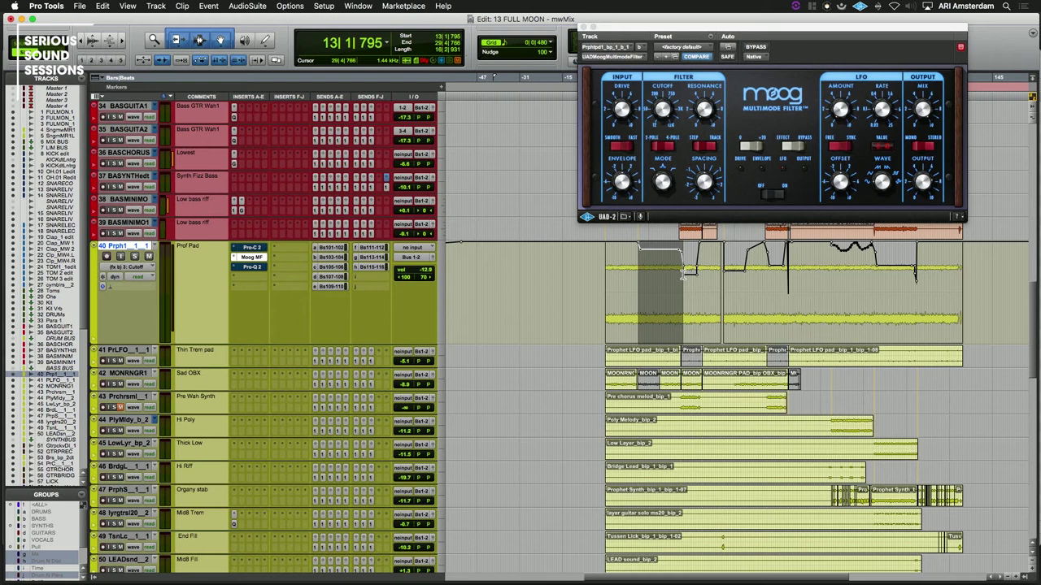
{"action": "left_click_drag", "start_coordinate": [695, 290], "coordinate": [700, 292]}
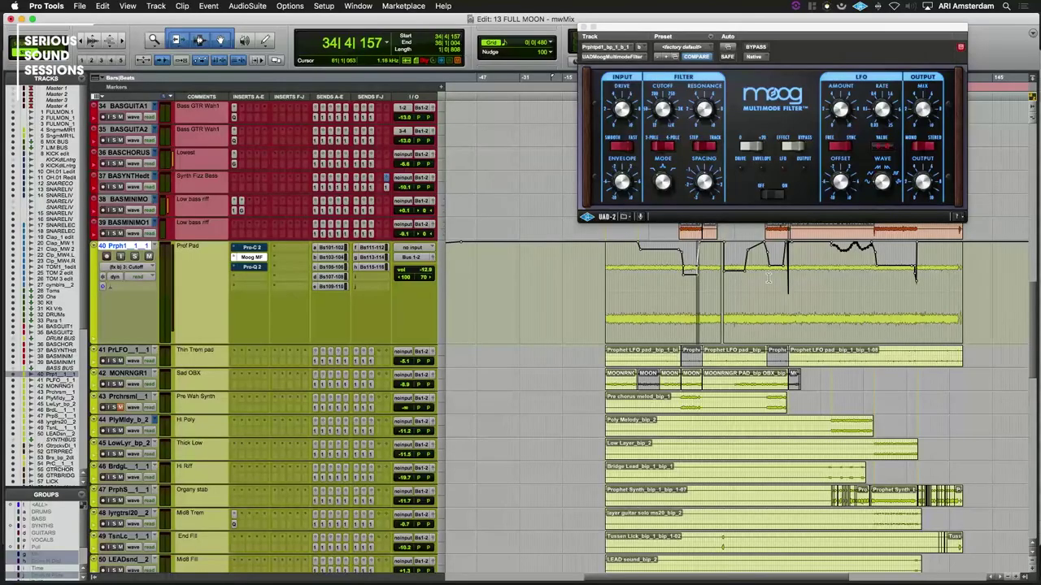
{"action": "left_click", "coordinate": [785, 283]}
{"action": "left_click_drag", "start_coordinate": [833, 284], "coordinate": [926, 291]}
{"action": "left_click", "coordinate": [927, 291]}
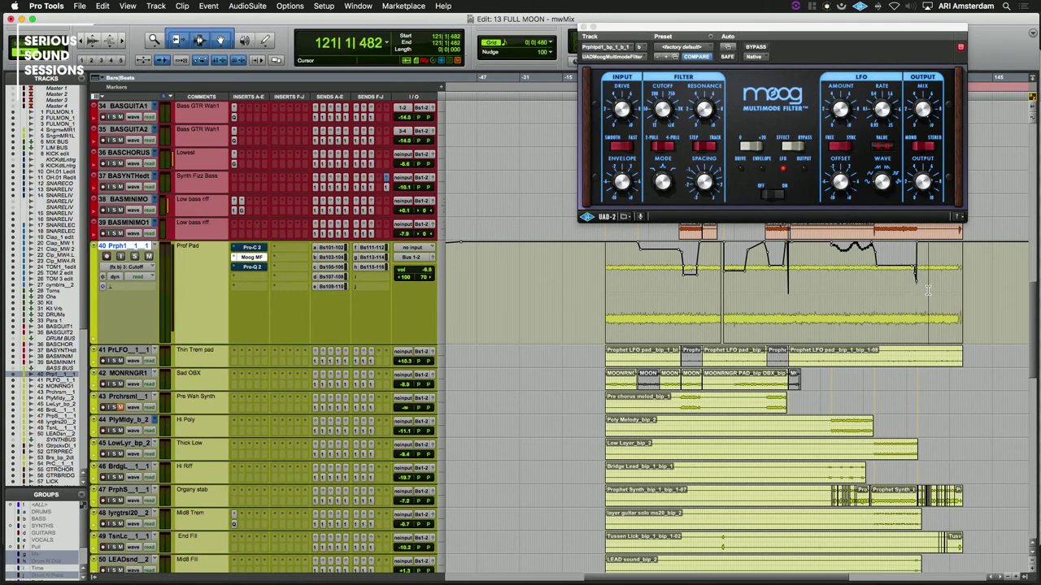
{"action": "left_click", "coordinate": [561, 283]}
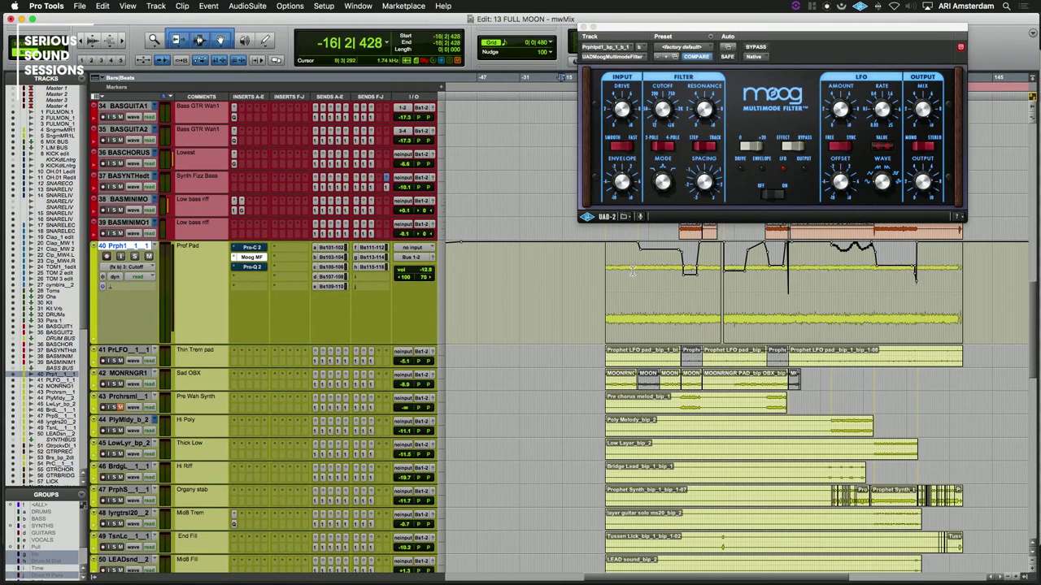
Solo the Prof Pad track and audition it from about bar 27 with the Moog filter active
{"action": "left_click", "coordinate": [677, 286]}
{"action": "key", "text": "shift+s"}
{"action": "key", "text": "space"}
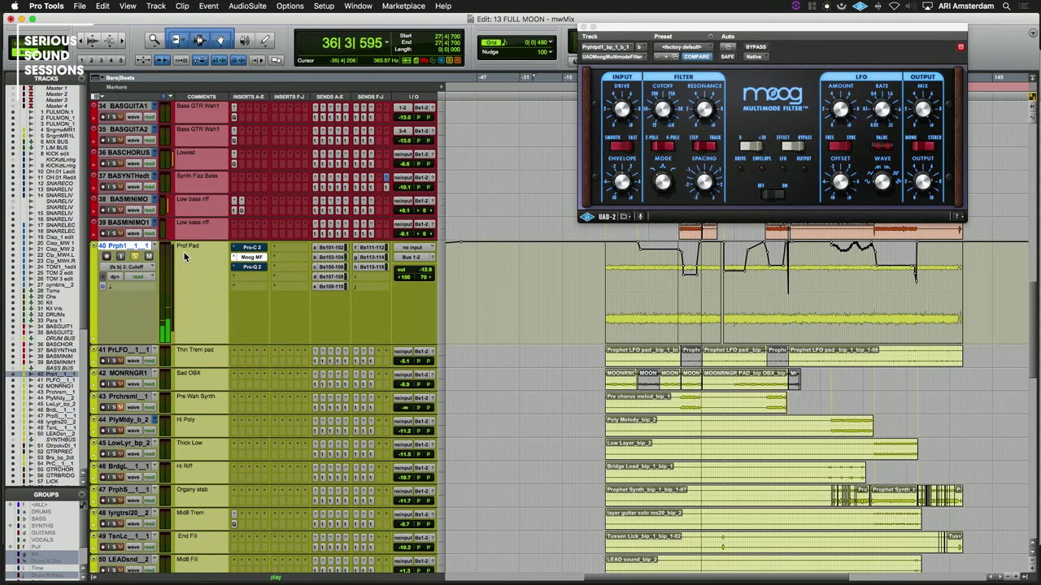
{"action": "key", "text": "space"}
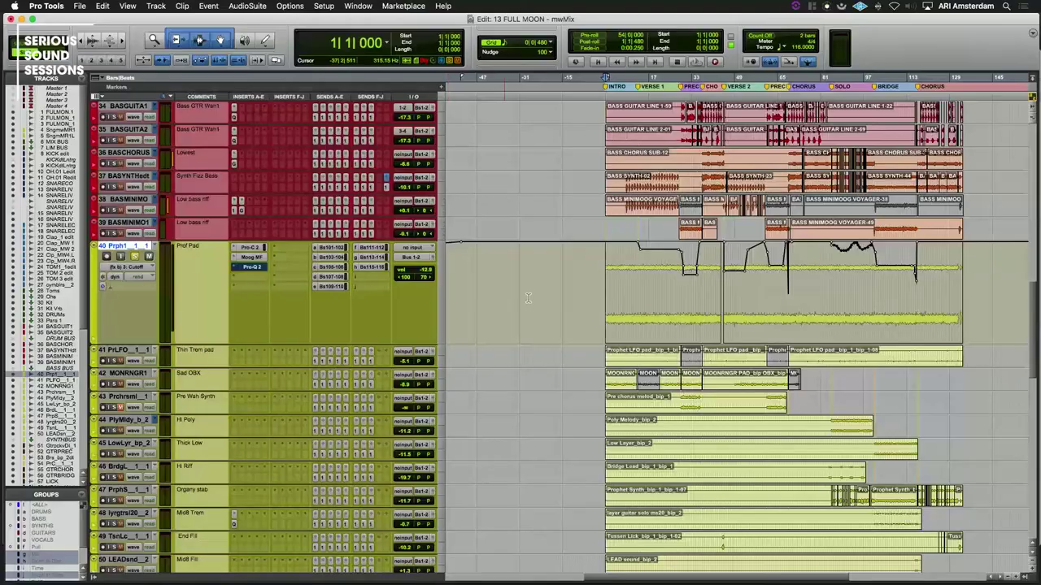
Open the Pro-C 2 compressor insert on the Prof Pad track
{"action": "scroll", "coordinate": [528, 298], "scroll_direction": "up", "scroll_amount": 4}
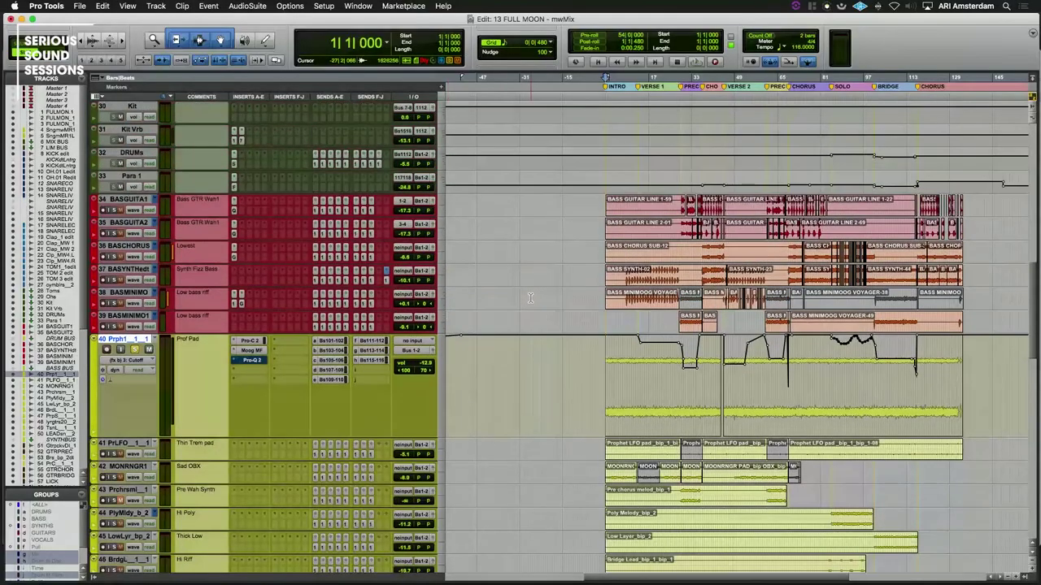
{"action": "left_click", "coordinate": [252, 343]}
{"action": "scroll", "coordinate": [492, 345], "scroll_direction": "down", "scroll_amount": 14}
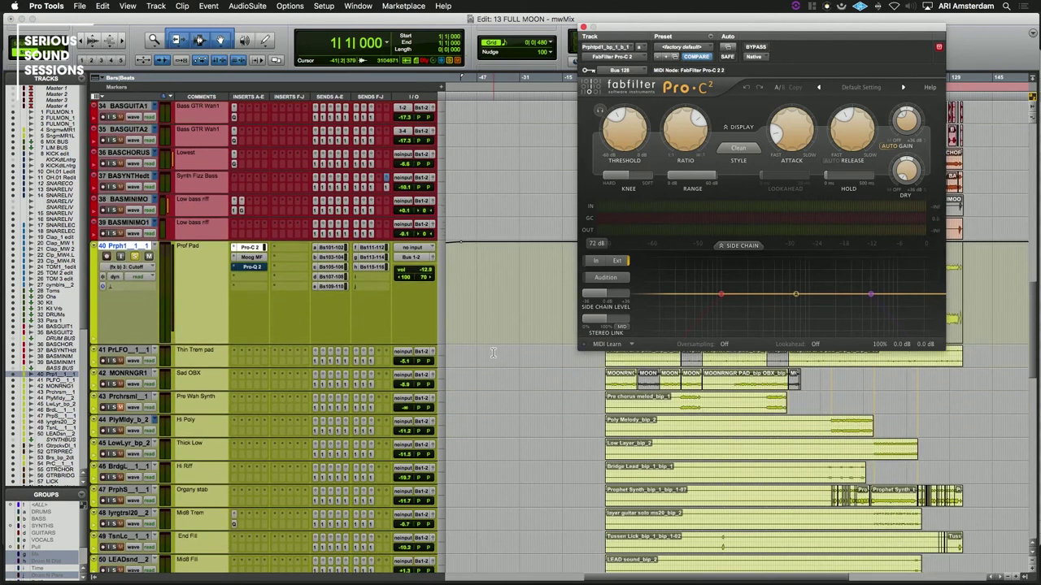
Play the unsoloed mix from bar 4 while checking the Prof Pad's Pro-C 2 side-chain compression
{"action": "scroll", "coordinate": [491, 344], "scroll_direction": "up", "scroll_amount": 5}
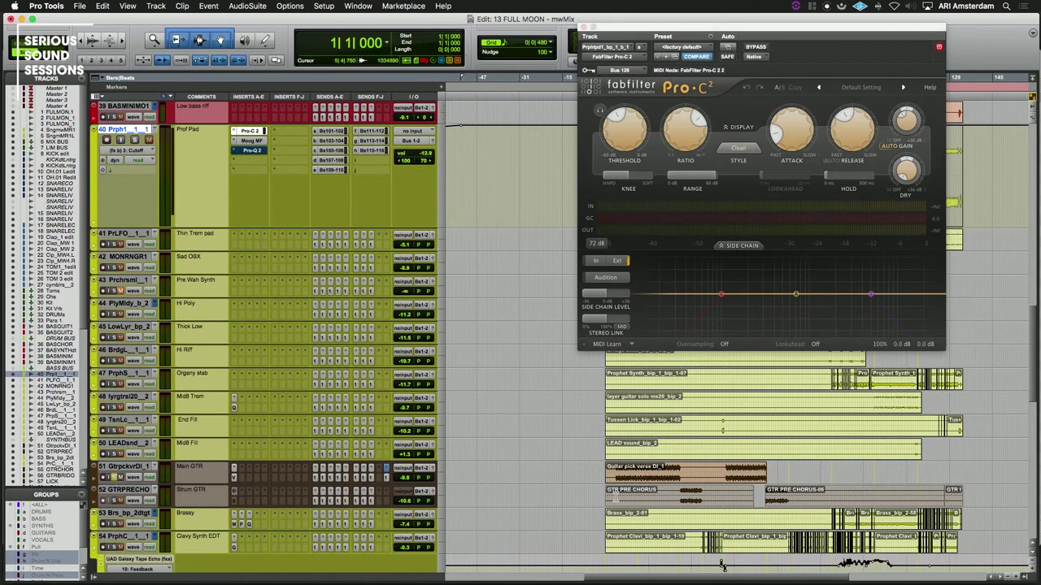
{"action": "left_click", "coordinate": [614, 493]}
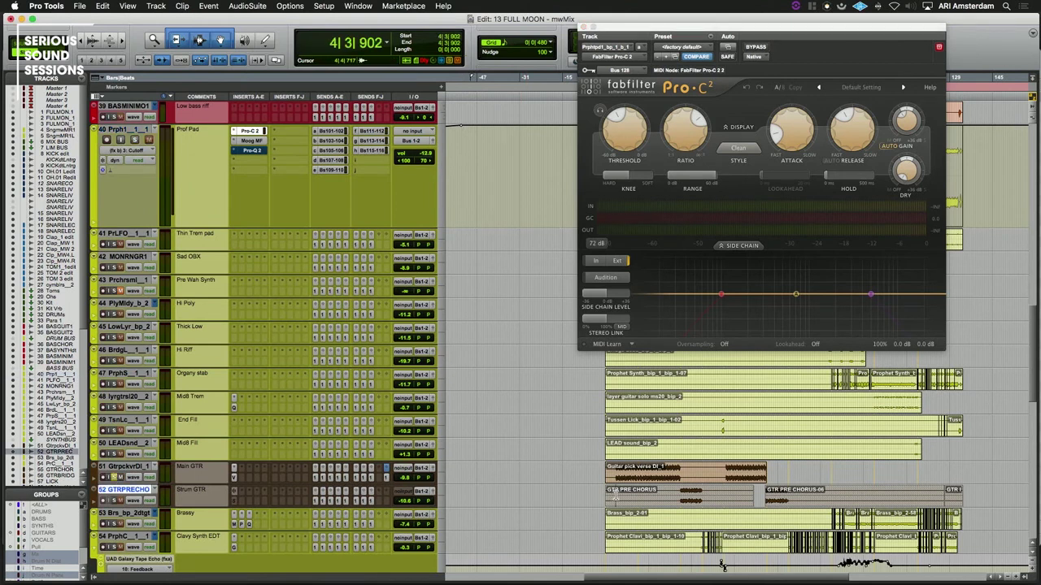
{"action": "key", "text": "space"}
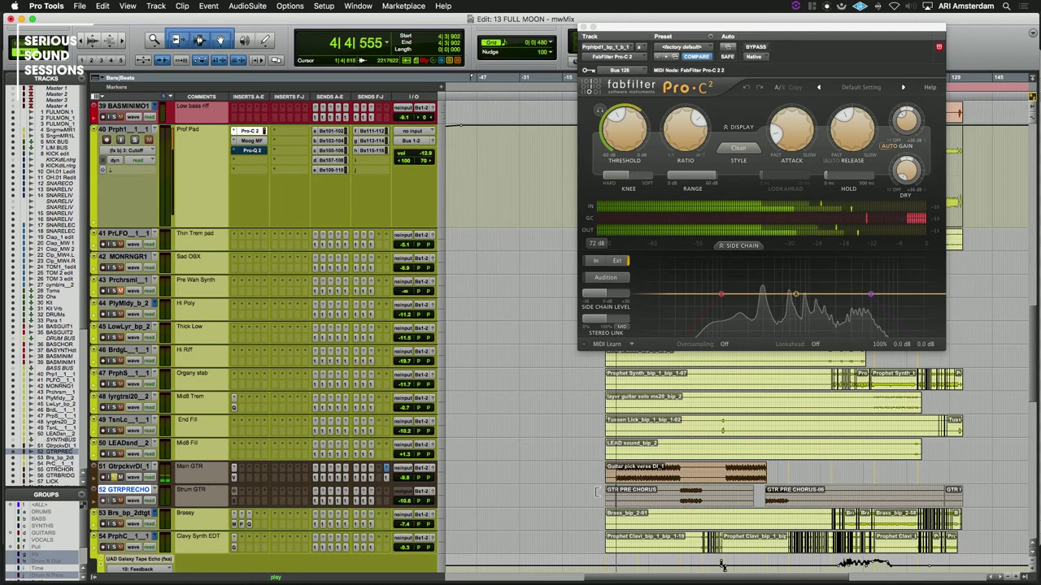
{"action": "scroll", "coordinate": [571, 487], "scroll_direction": "up", "scroll_amount": 1}
{"action": "scroll", "coordinate": [571, 487], "scroll_direction": "up", "scroll_amount": 9}
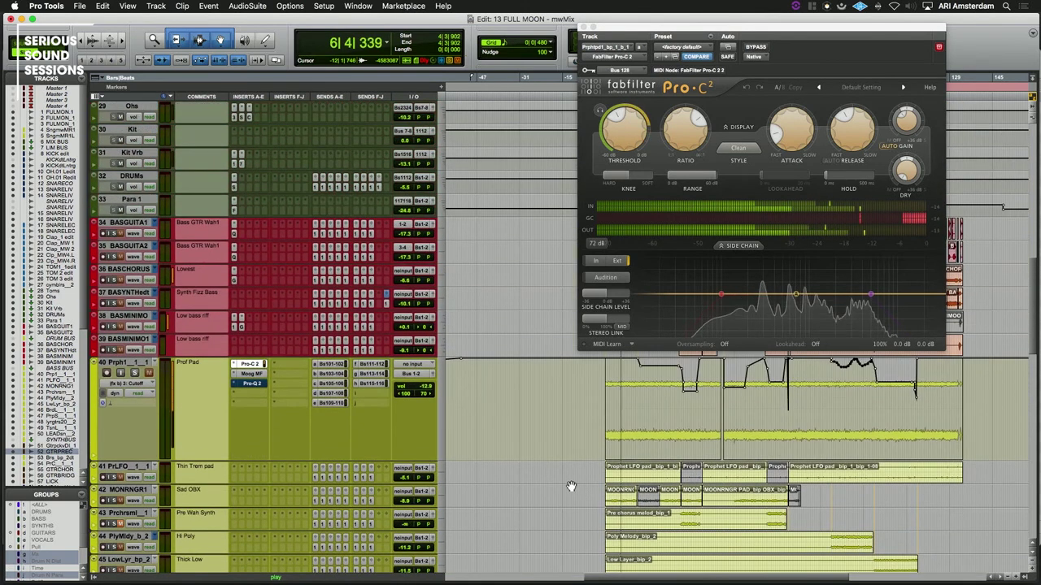
{"action": "key", "text": "space"}
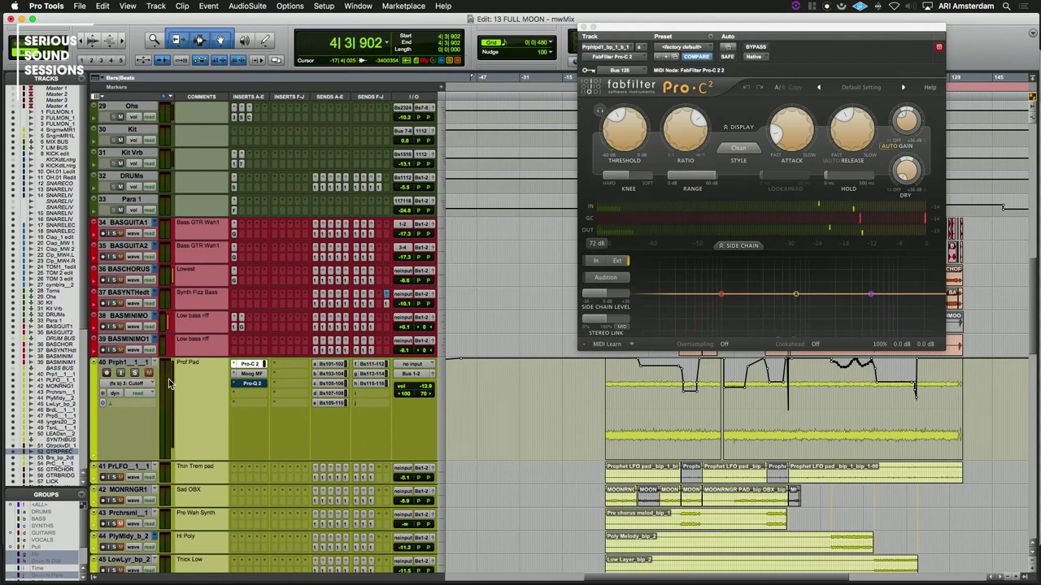
Solo the Prof Pad track and audition it from bar 4 with the Pro-C 2 compression active
{"action": "left_click", "coordinate": [135, 373]}
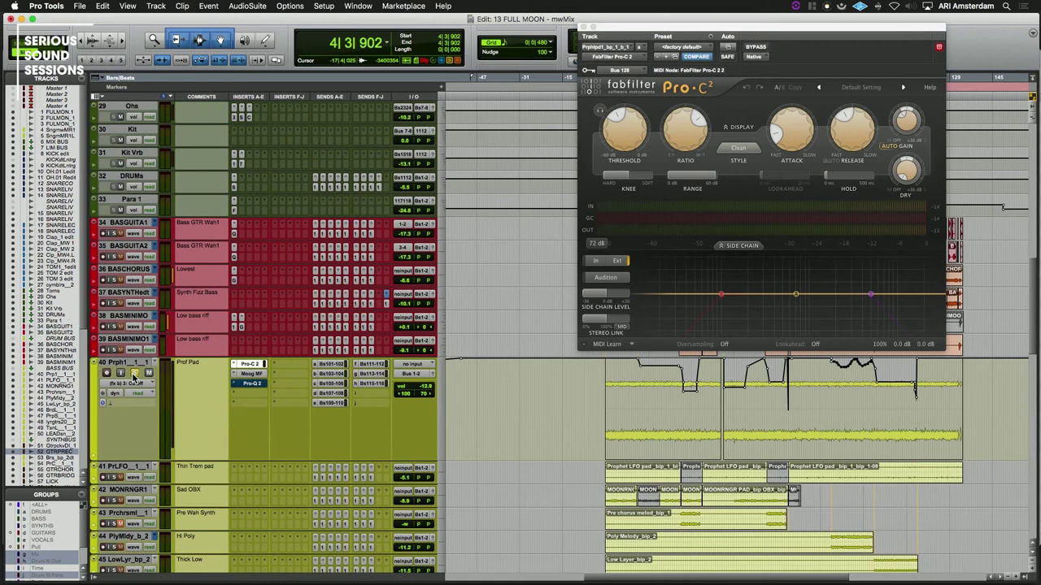
{"action": "key", "text": "space"}
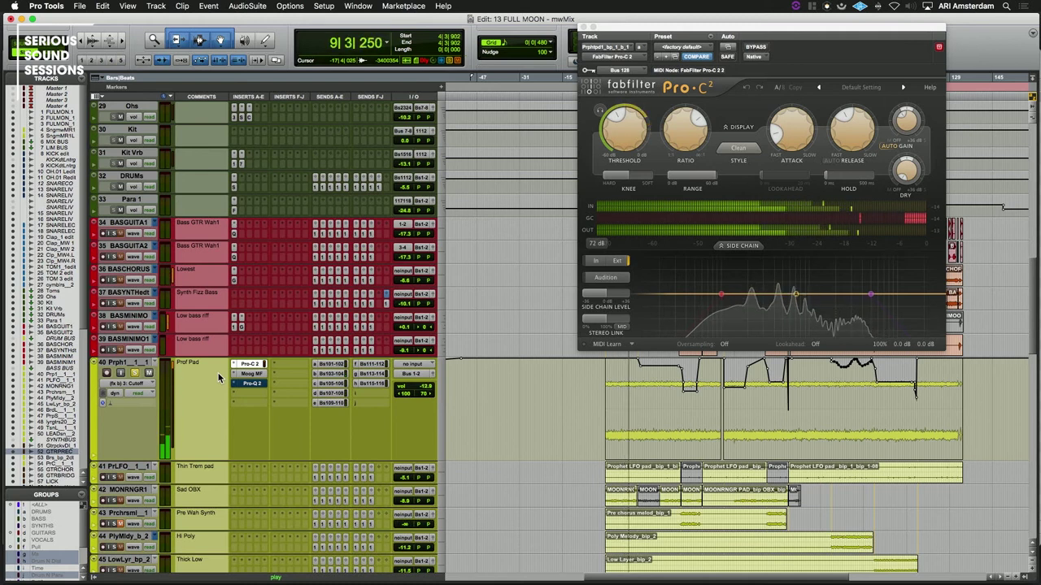
{"action": "key", "text": "space"}
Bypass Pro-C 2 on the Prof Pad and replay the soloed track from bar 4 for comparison
{"action": "left_click", "coordinate": [255, 366], "text": "super"}
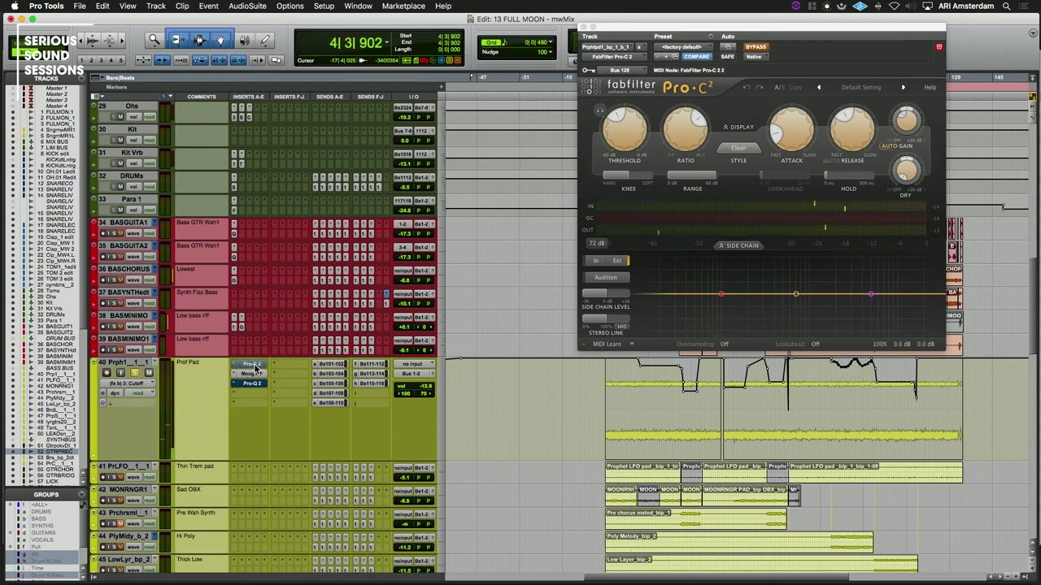
{"action": "key", "text": "space"}
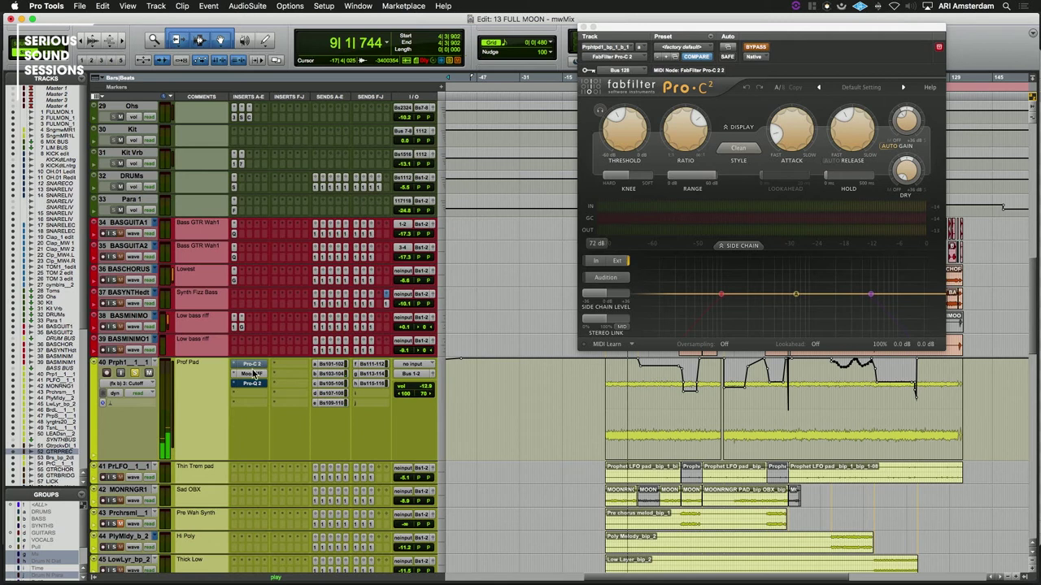
{"action": "key", "text": "space"}
Open the Prof Pad's Pro-Q 2 insert, move its window fully into view, inspect the midrange cut band, and close the equalizer
{"action": "left_click", "coordinate": [252, 384]}
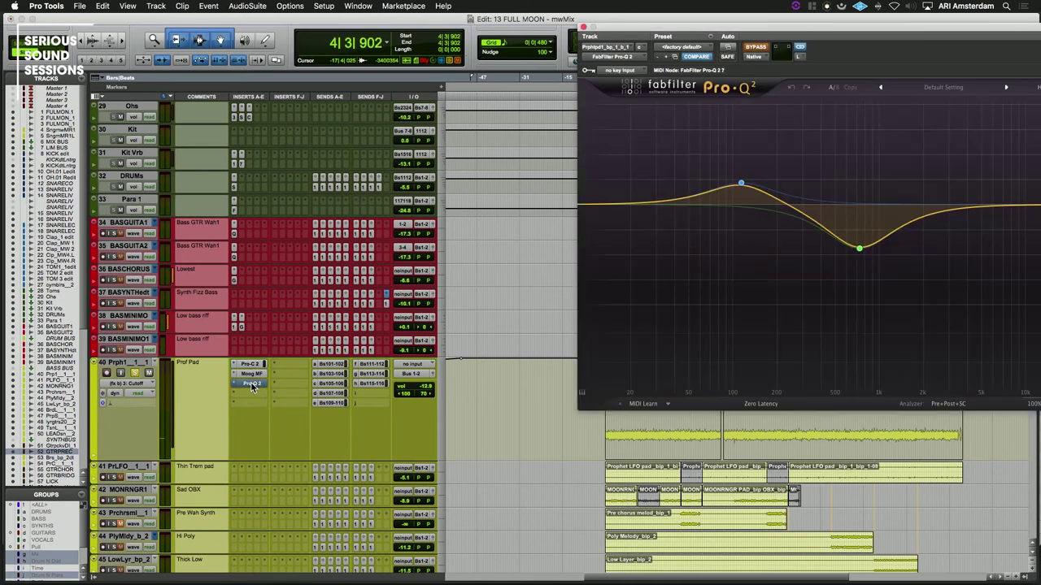
{"action": "left_click_drag", "start_coordinate": [654, 28], "coordinate": [461, 32]}
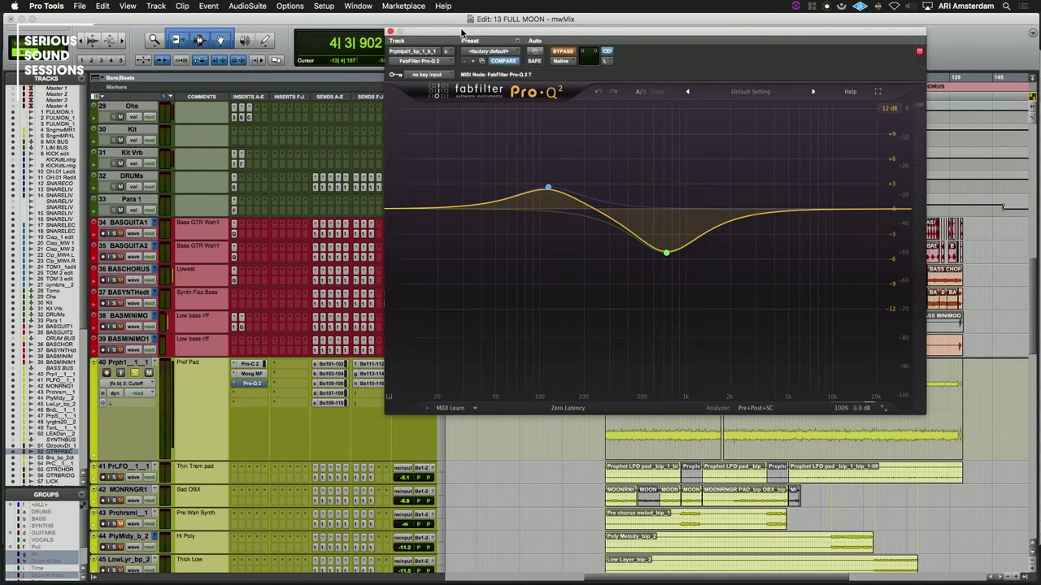
{"action": "mouse_move", "coordinate": [685, 248]}
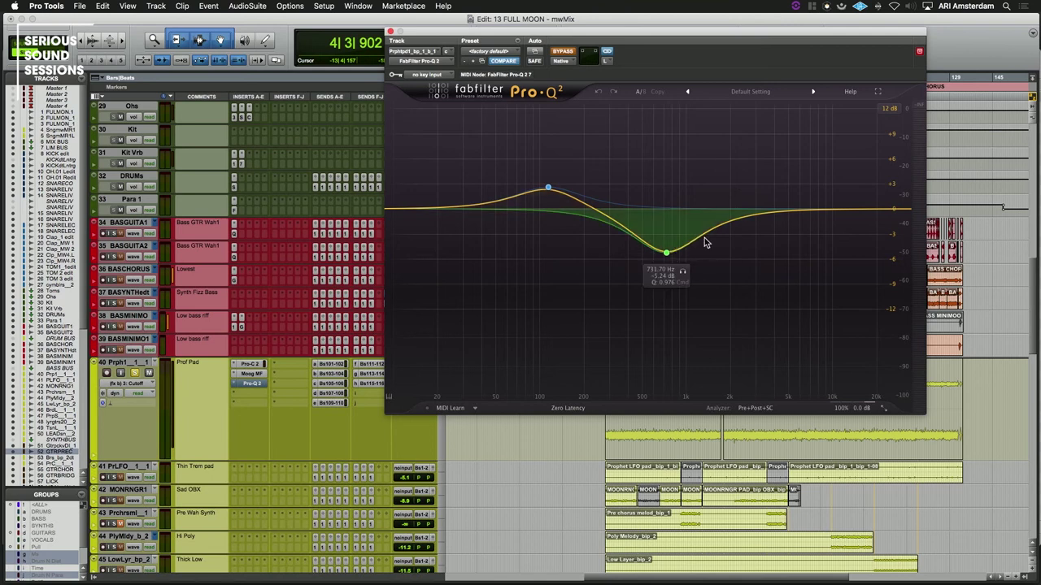
{"action": "left_click", "coordinate": [251, 383]}
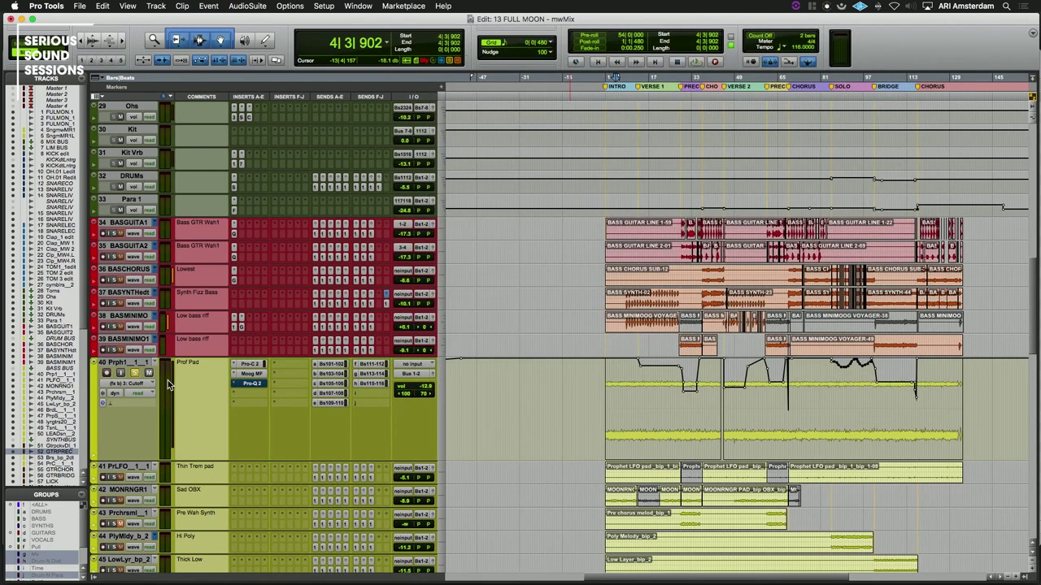